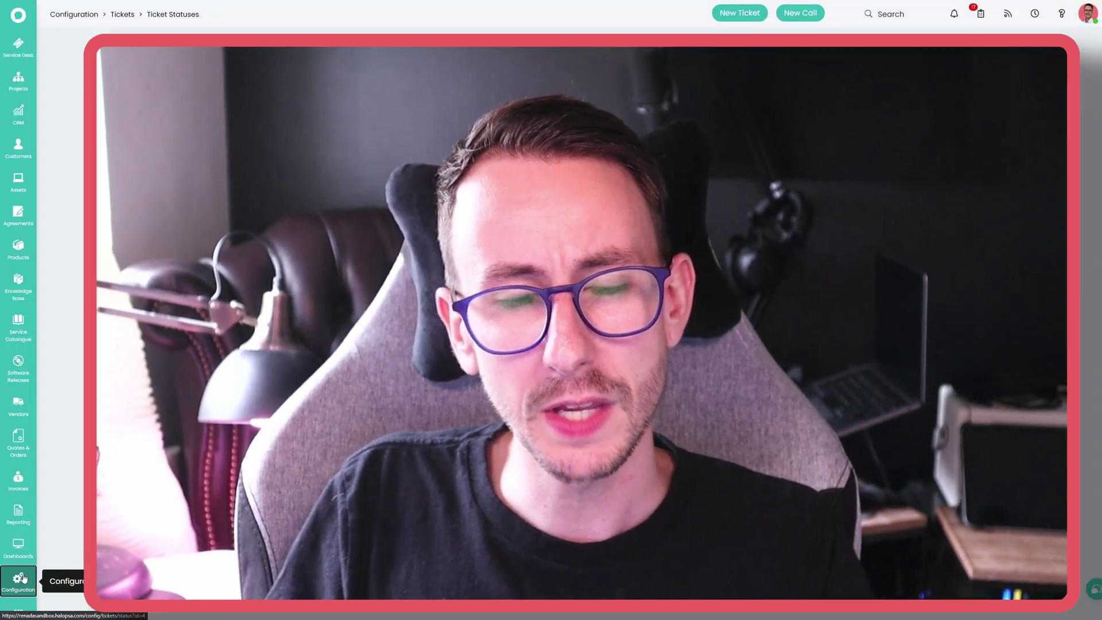
# - Open the R | MSP Opportunity Workflow flow chart from Configuration > Tickets > Workflows and pan it slightly
pyautogui.click(23, 578)
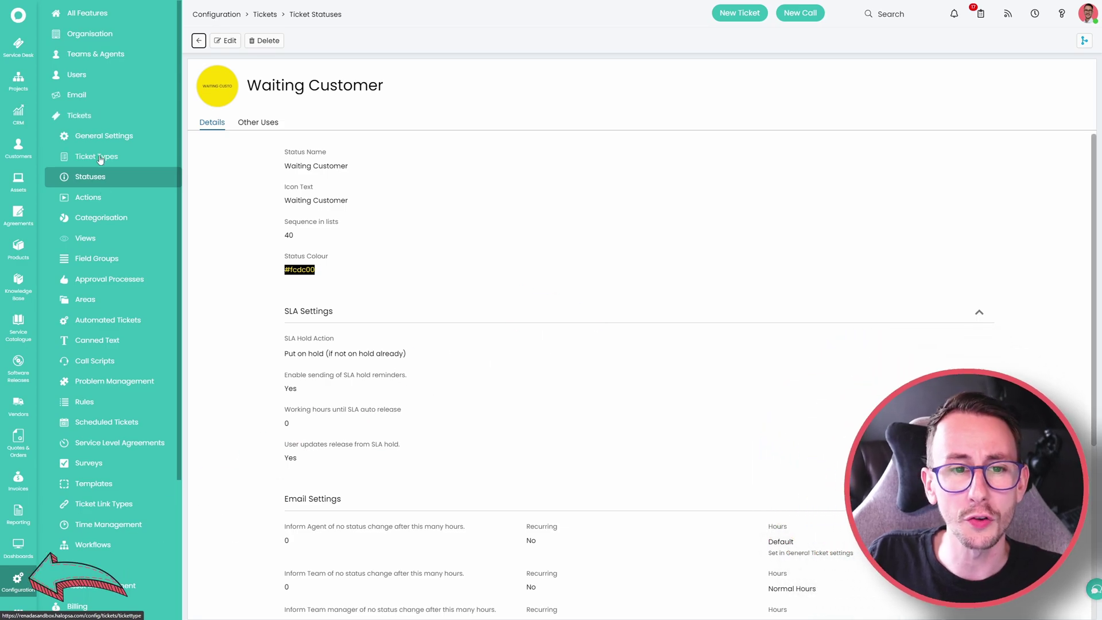
pyautogui.click(93, 544)
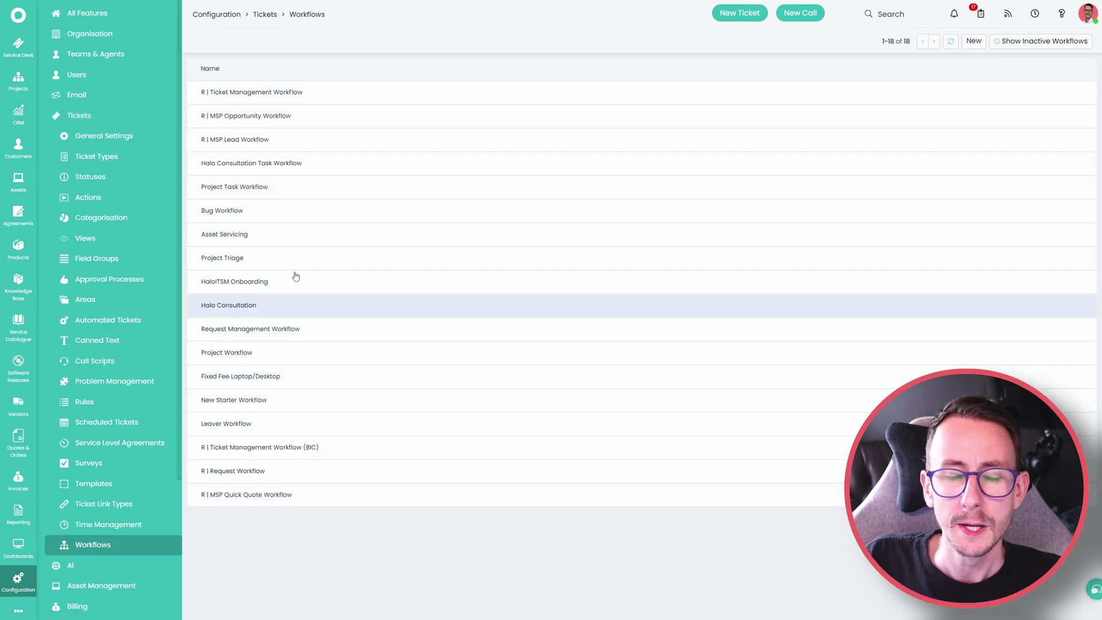
pyautogui.click(301, 118)
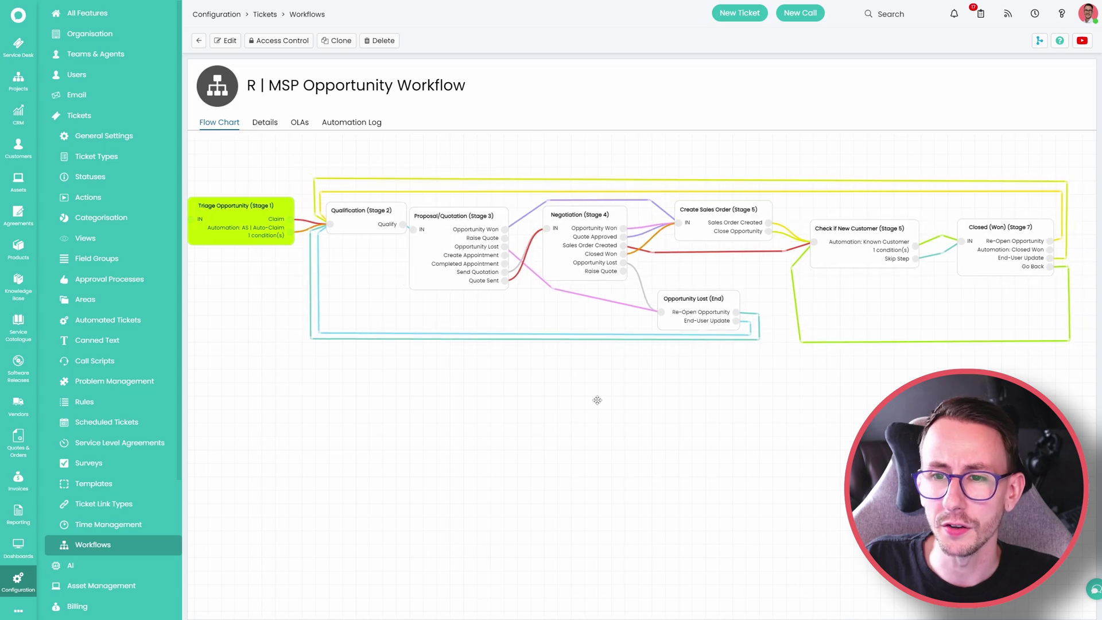
pyautogui.moveTo(598, 400); pyautogui.dragTo(603, 394)
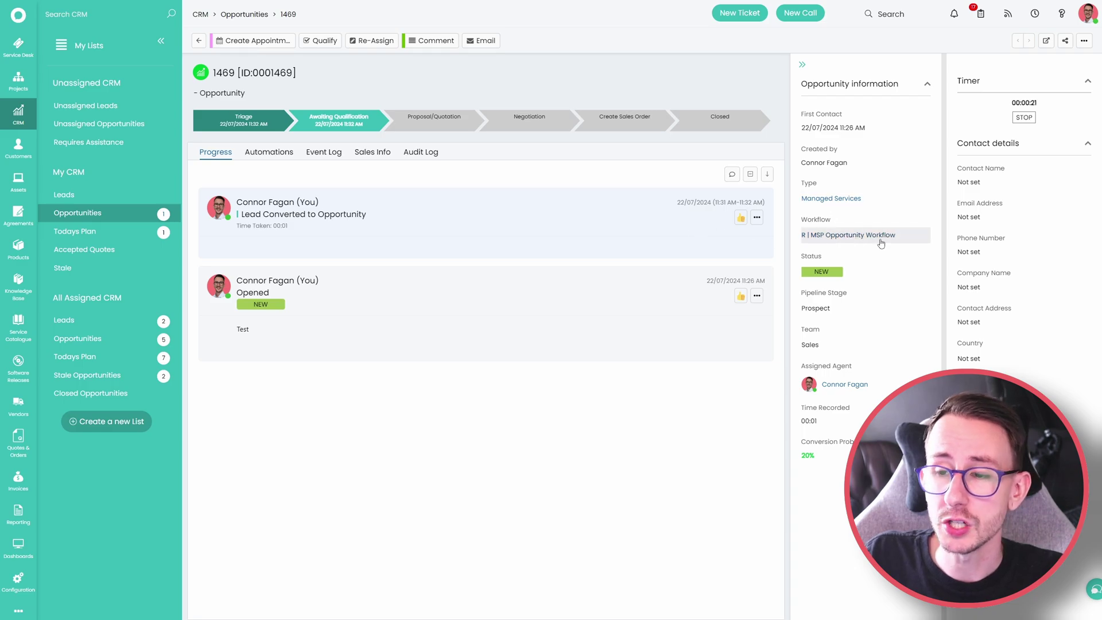
# - Start qualifying opportunity 1469 and set How did they hear? to Referral Program
pyautogui.click(323, 42)
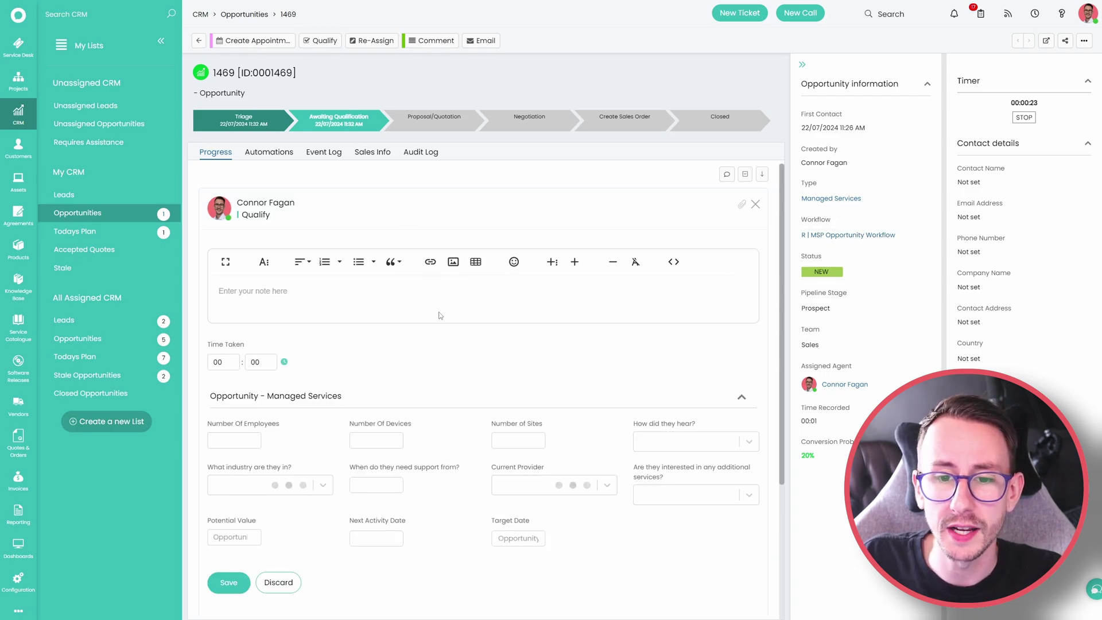
pyautogui.scroll(-1, 426, 307)
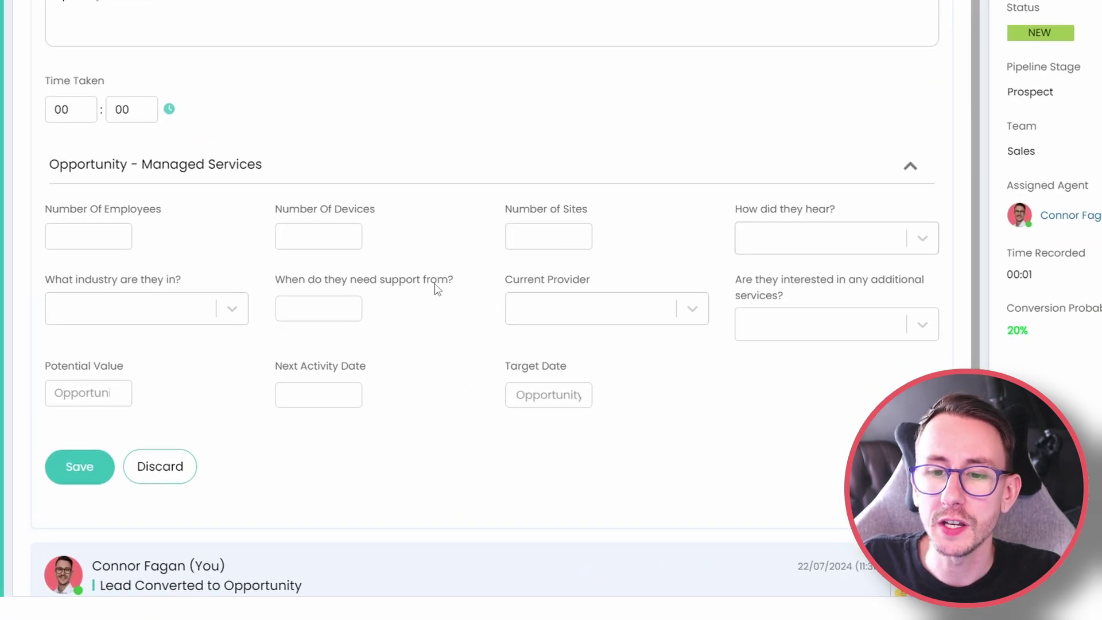
pyautogui.click(314, 316)
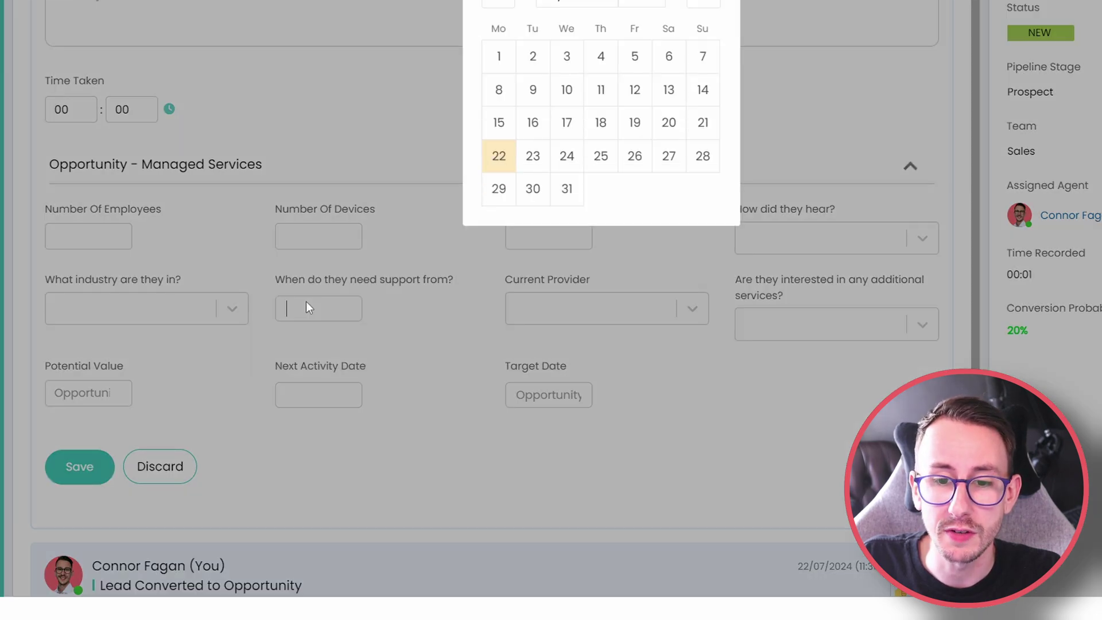
pyautogui.click(695, 468)
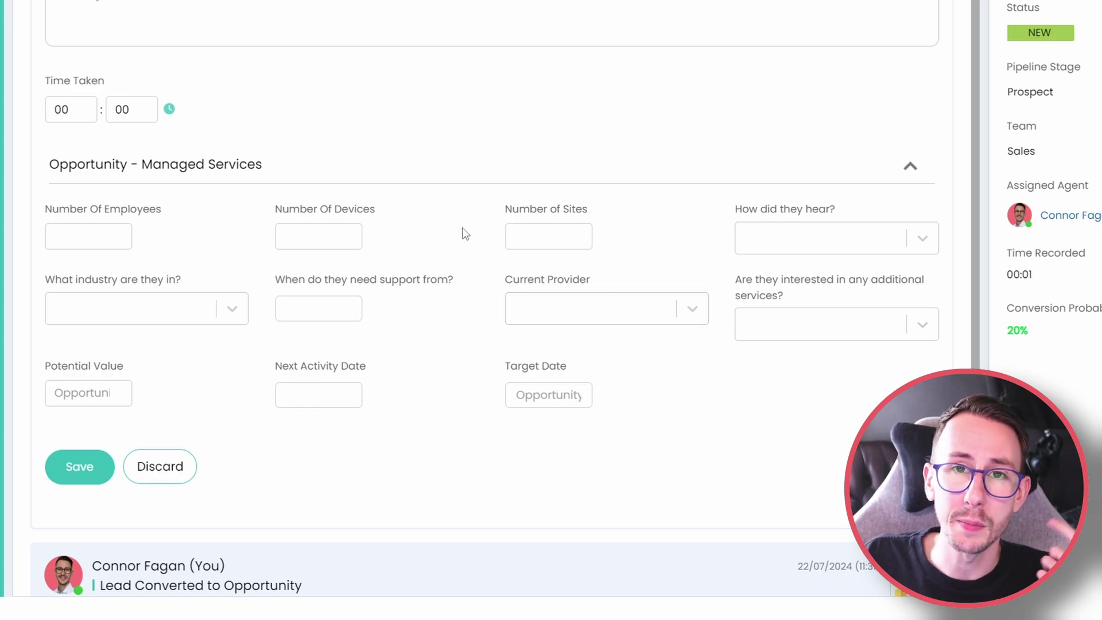
pyautogui.click(808, 247)
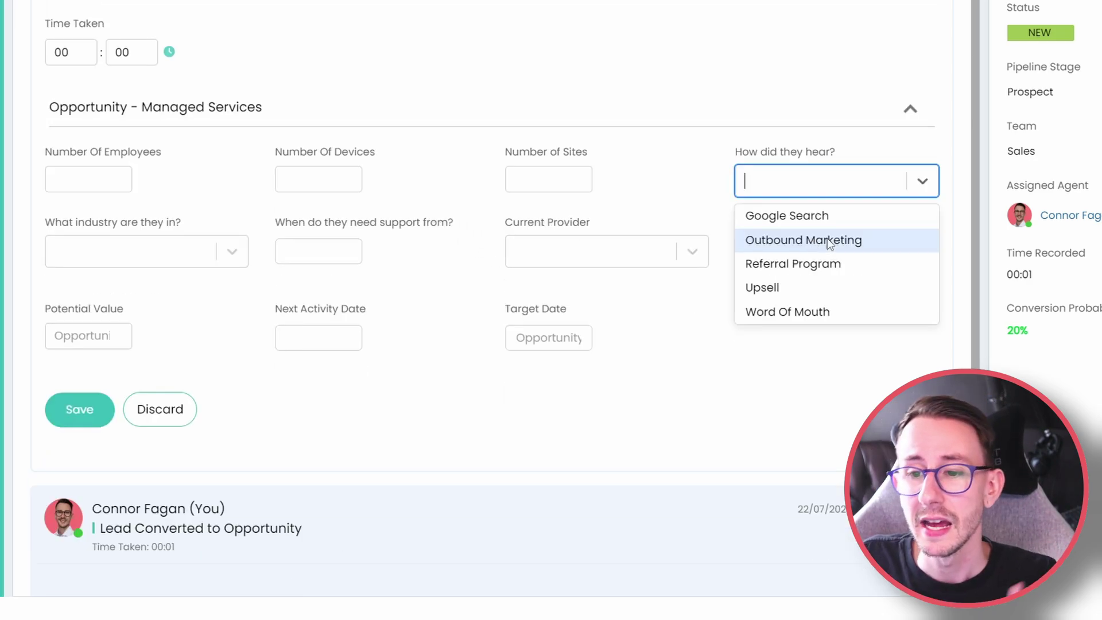
pyautogui.click(656, 405)
pyautogui.click(825, 190)
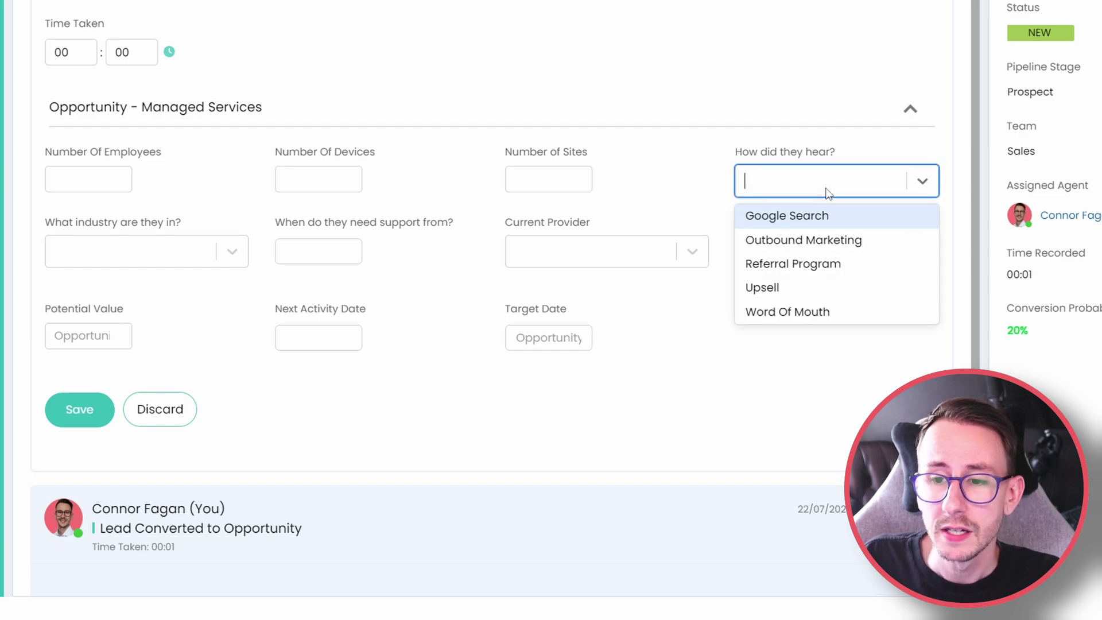
pyautogui.click(807, 258)
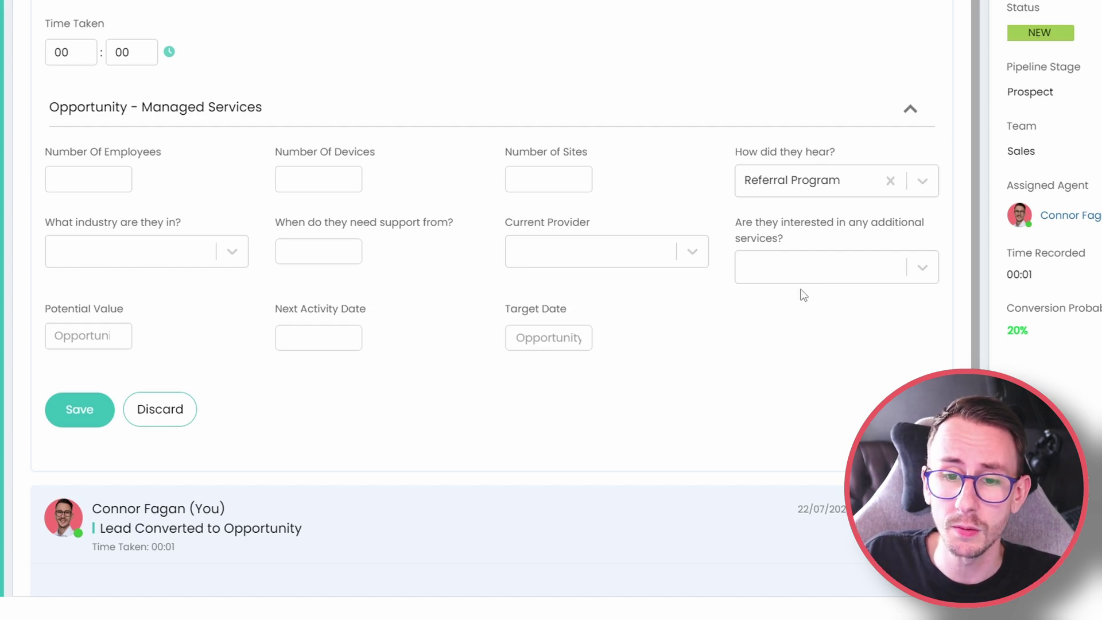
pyautogui.moveTo(272, 221); pyautogui.dragTo(462, 228)
pyautogui.click(721, 357)
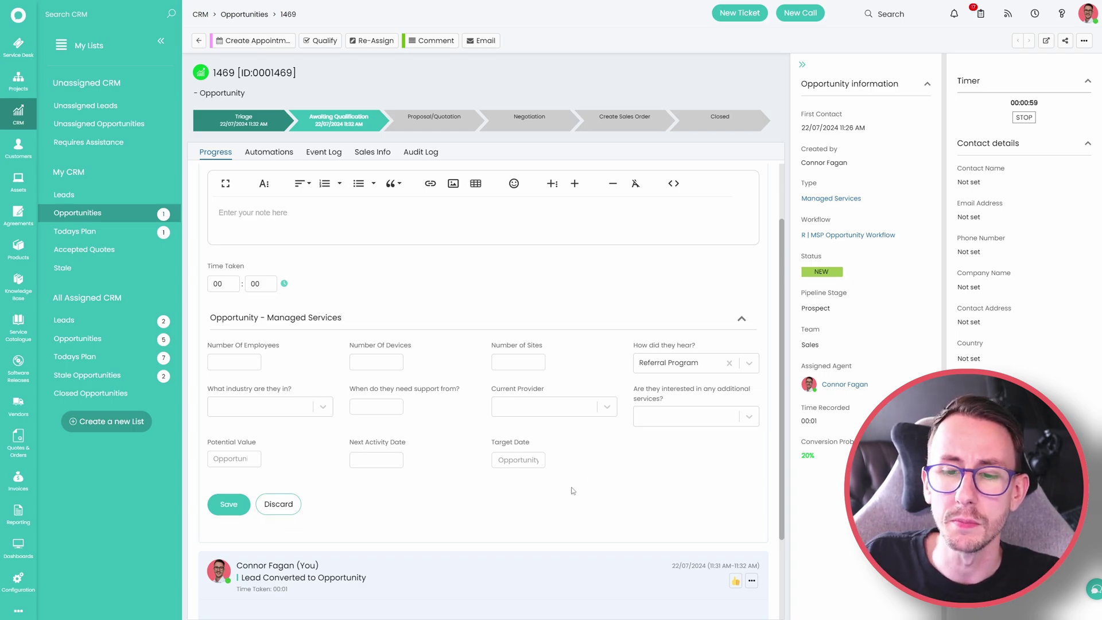
# - Set Current Provider to Breakwater IT and change the opportunity type to Hardware Sale
pyautogui.click(545, 407)
pyautogui.click(553, 443)
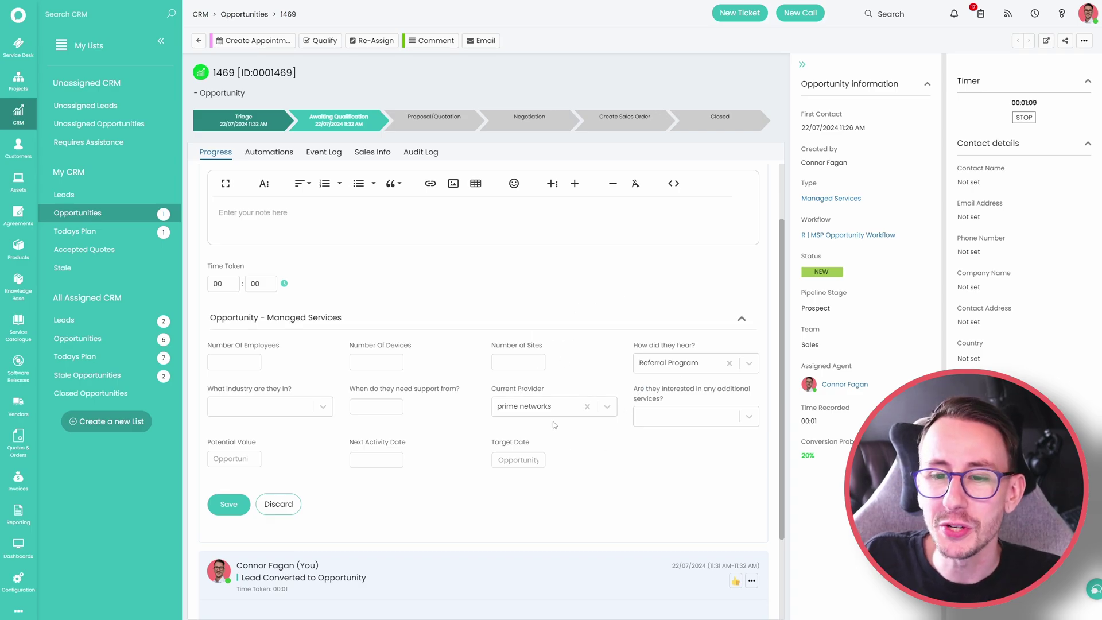
pyautogui.click(587, 406)
pyautogui.click(582, 430)
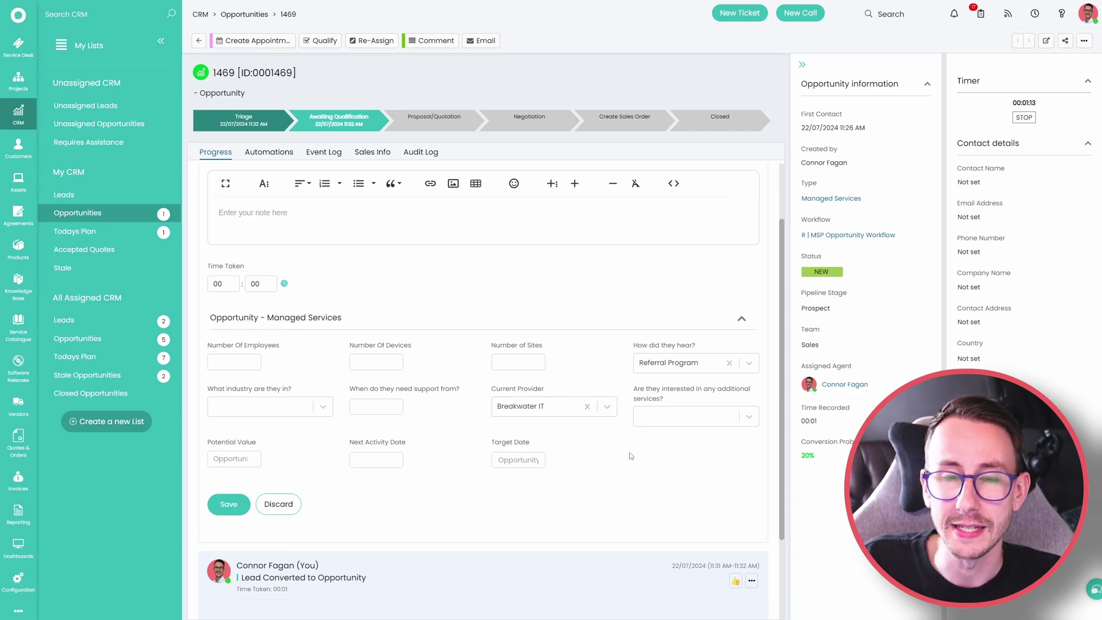
pyautogui.click(856, 199)
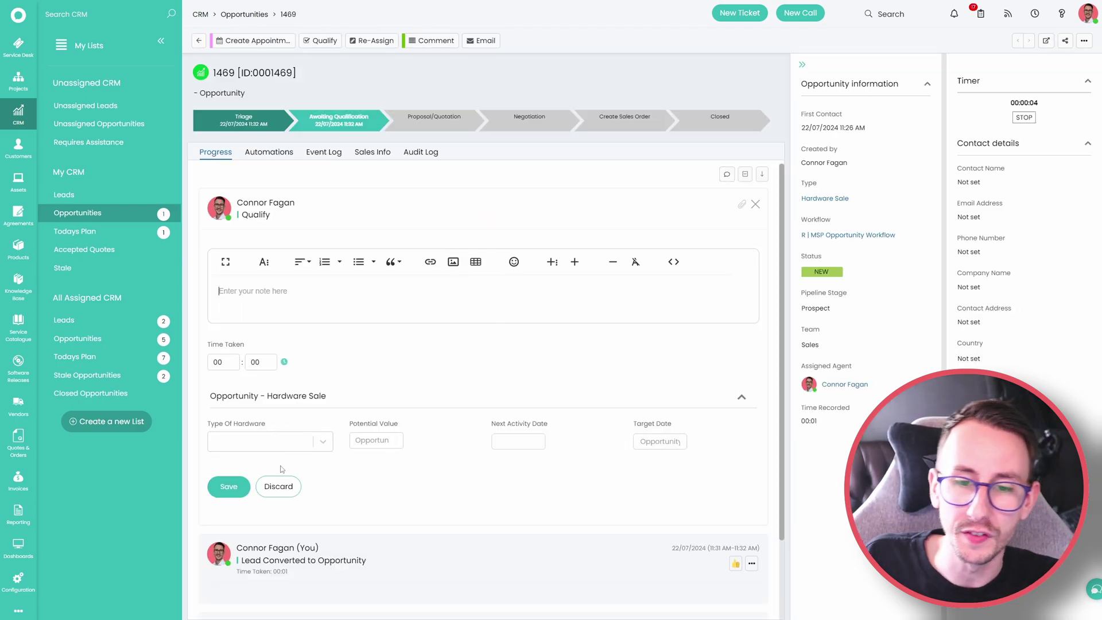
# - Choose Desktop, Laptop and Server as hardware types, with Desktop Quantity 5
pyautogui.click(284, 442)
pyautogui.click(270, 414)
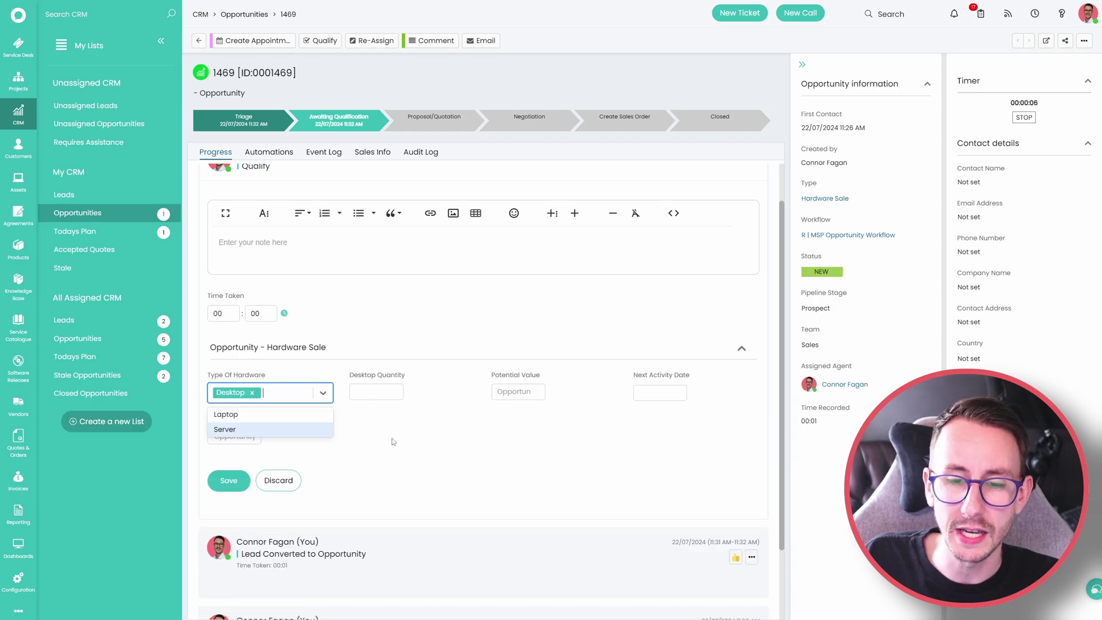
pyautogui.write('5')
pyautogui.click(421, 437)
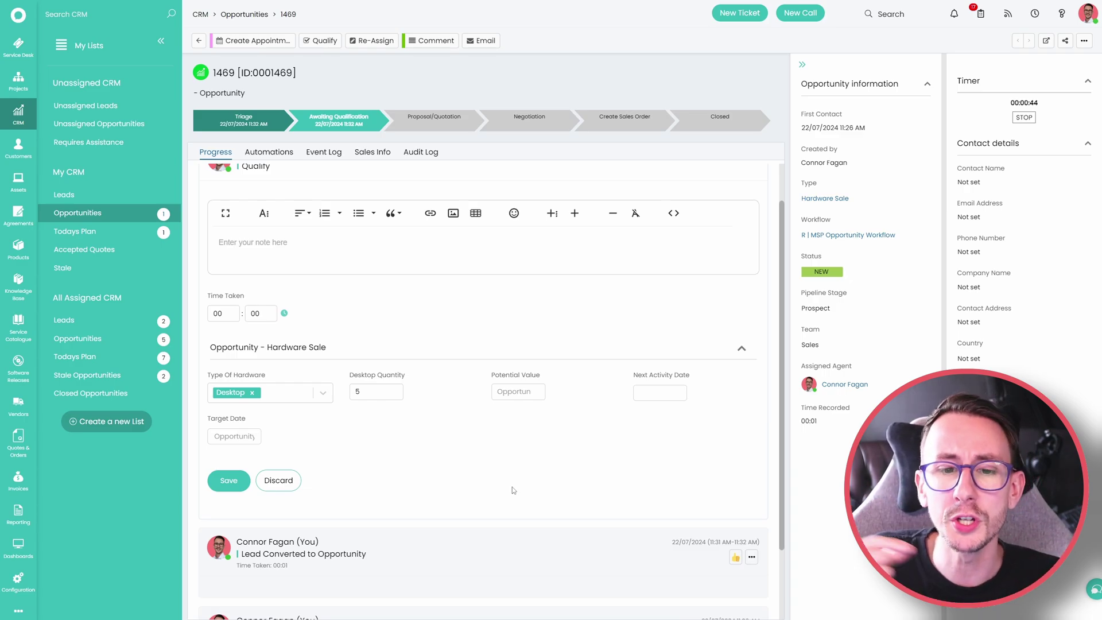
pyautogui.click(298, 396)
pyautogui.click(313, 420)
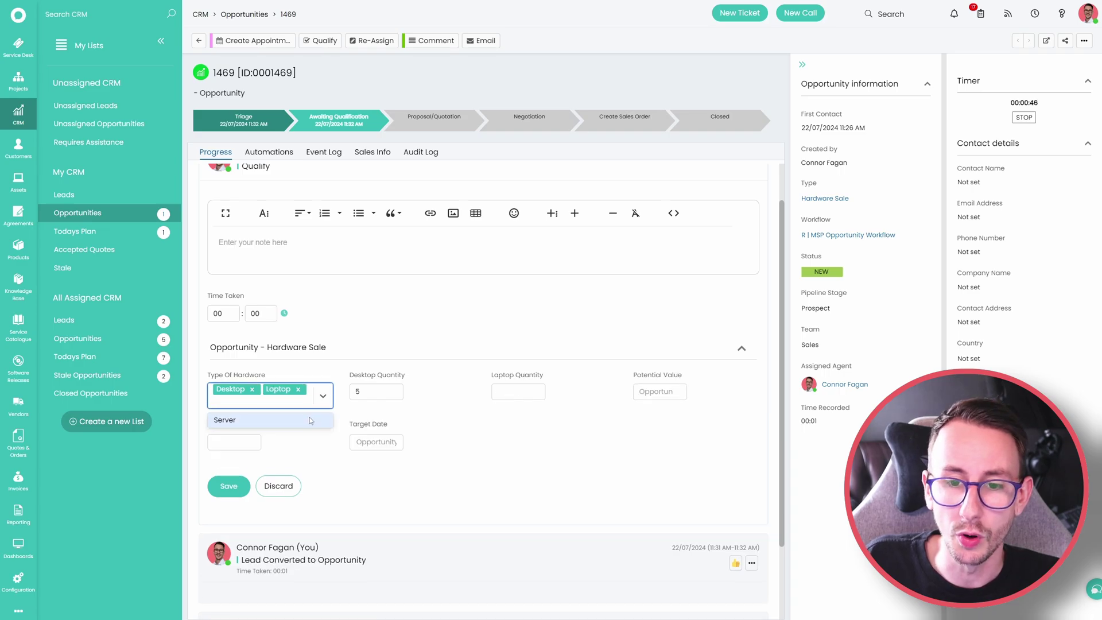
pyautogui.click(310, 420)
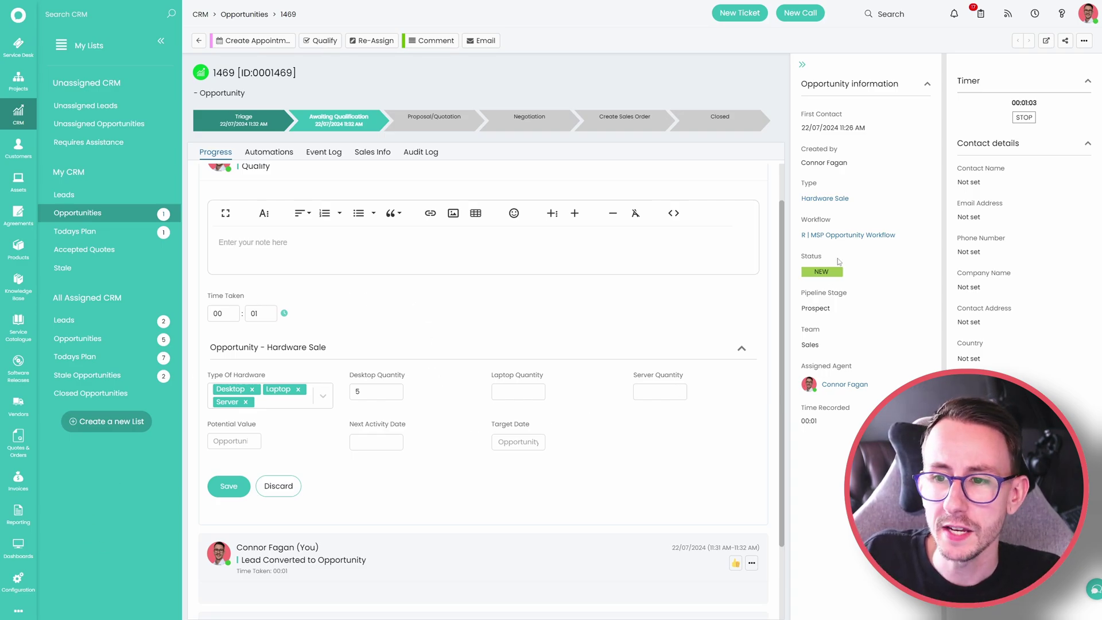
pyautogui.click(843, 236)
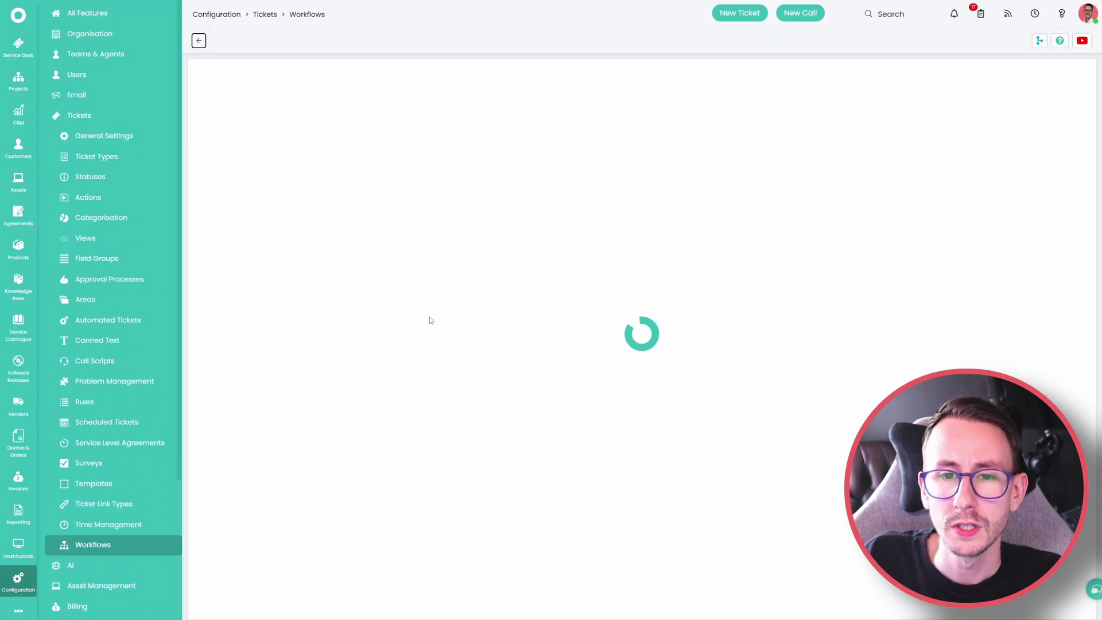
pyautogui.scroll(-3, 598, 483)
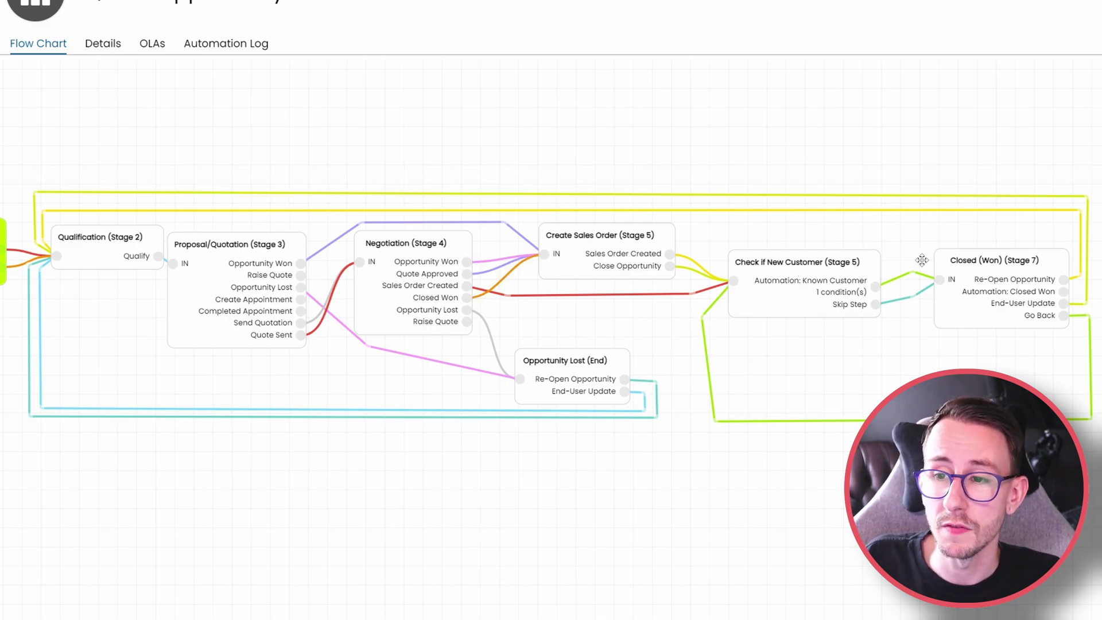
pyautogui.hscroll(-5, 976, 287)
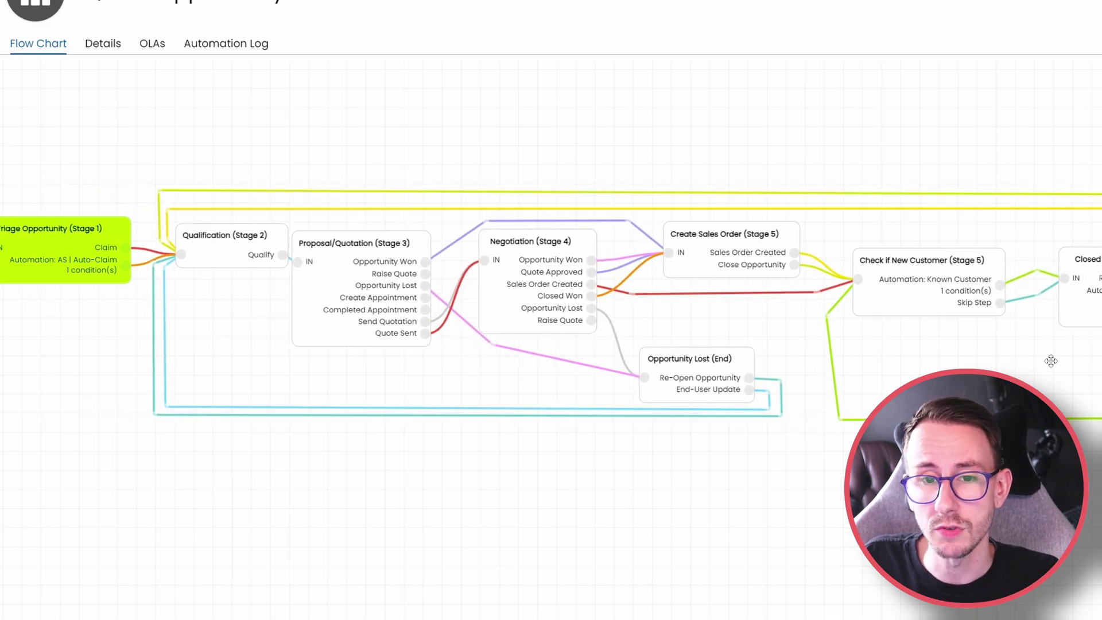
pyautogui.hscroll(-1, 1051, 361)
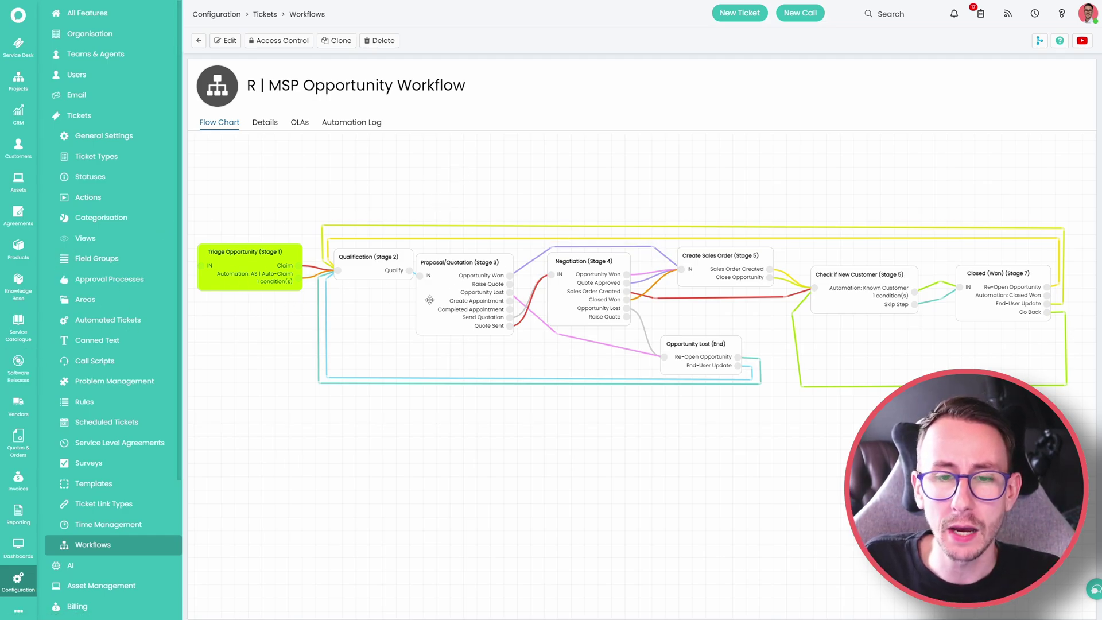
# - Open Quotation 29-1 from the Closed Quotes list
pyautogui.click(18, 442)
pyautogui.click(90, 74)
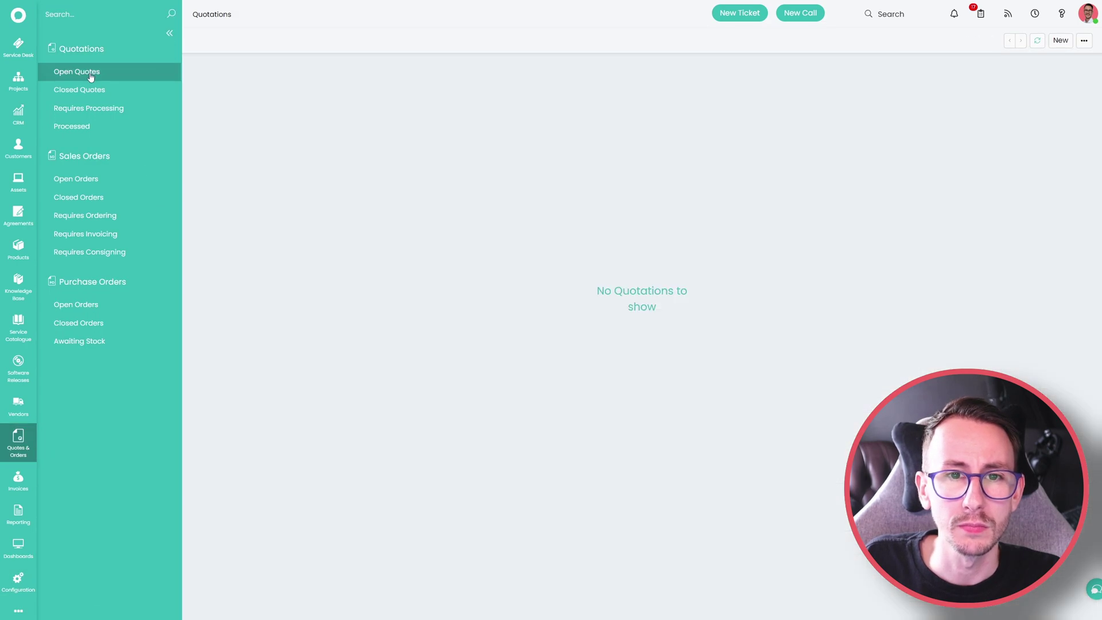
pyautogui.click(96, 90)
pyautogui.click(314, 113)
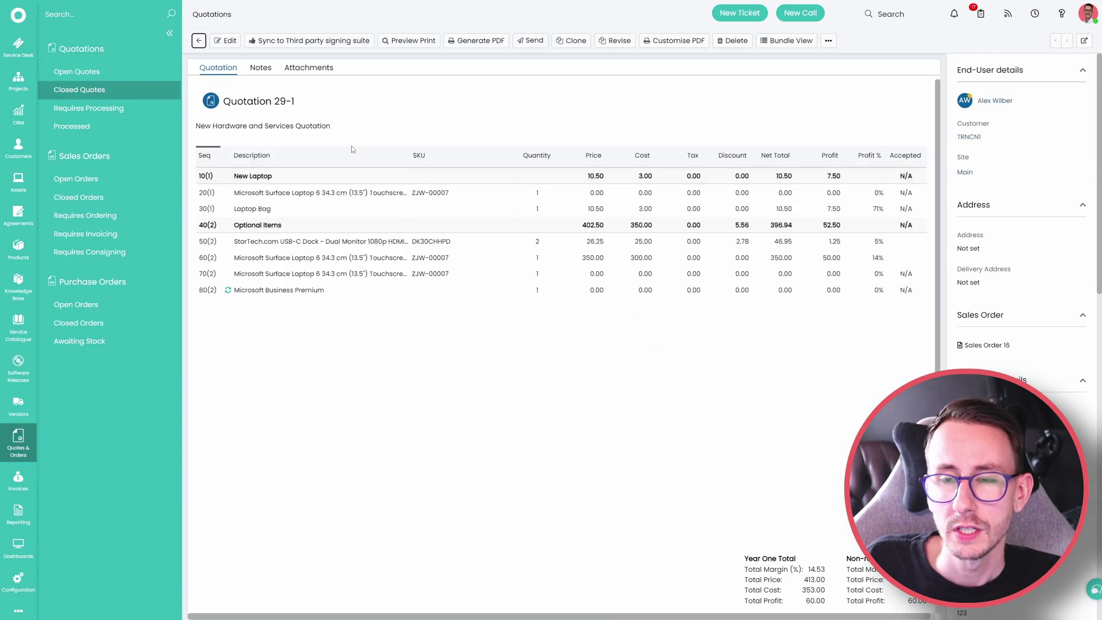
# - Start emailing the quotation and open its Click Me! acceptance link in a new tab
pyautogui.click(529, 41)
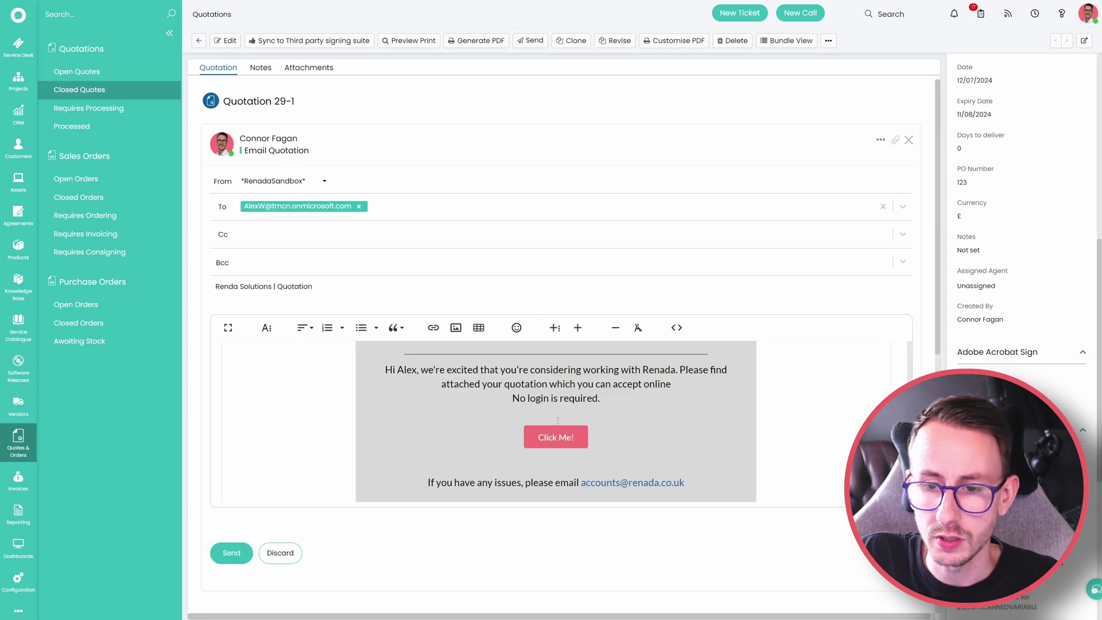
pyautogui.click(559, 438)
pyautogui.click(523, 469)
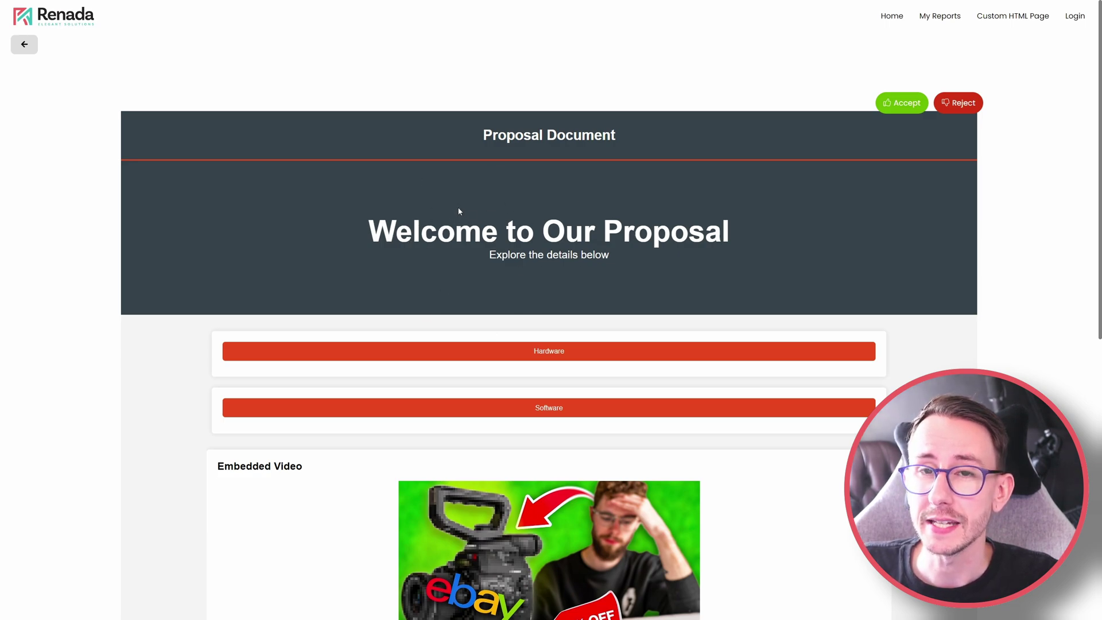
# - Expand the Hardware and Software sections of the proposal
pyautogui.click(550, 352)
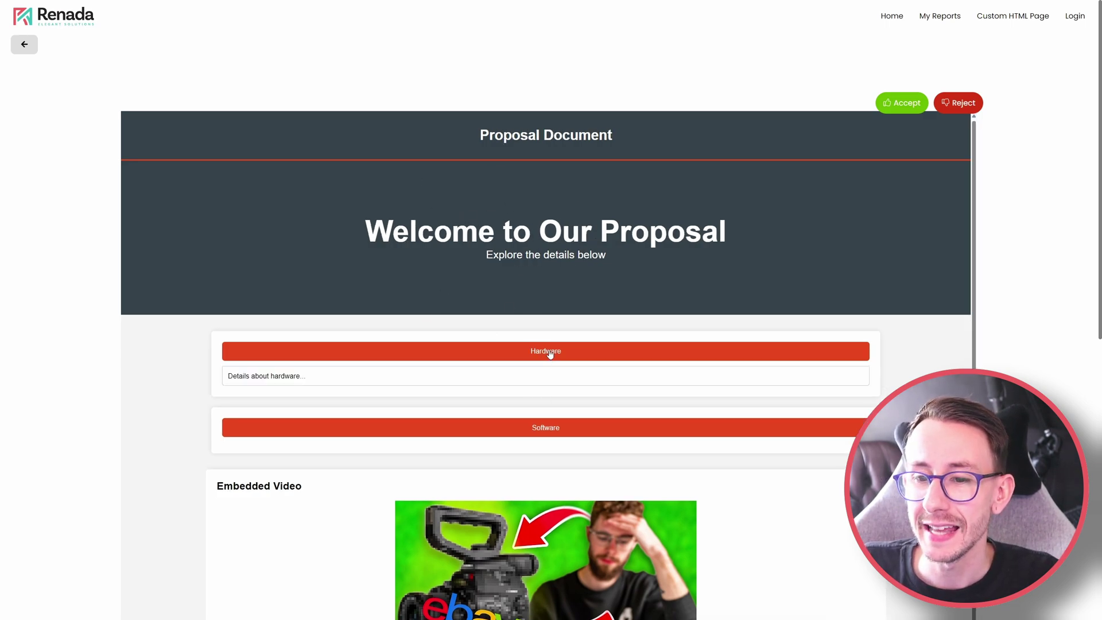
pyautogui.click(551, 429)
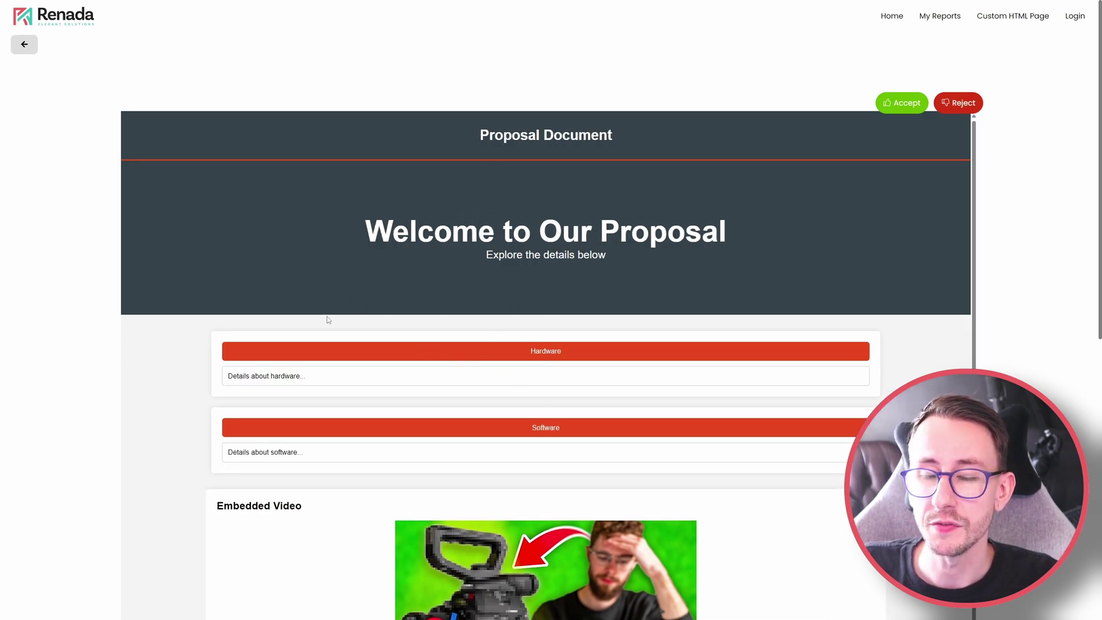
pyautogui.scroll(-4, 334, 315)
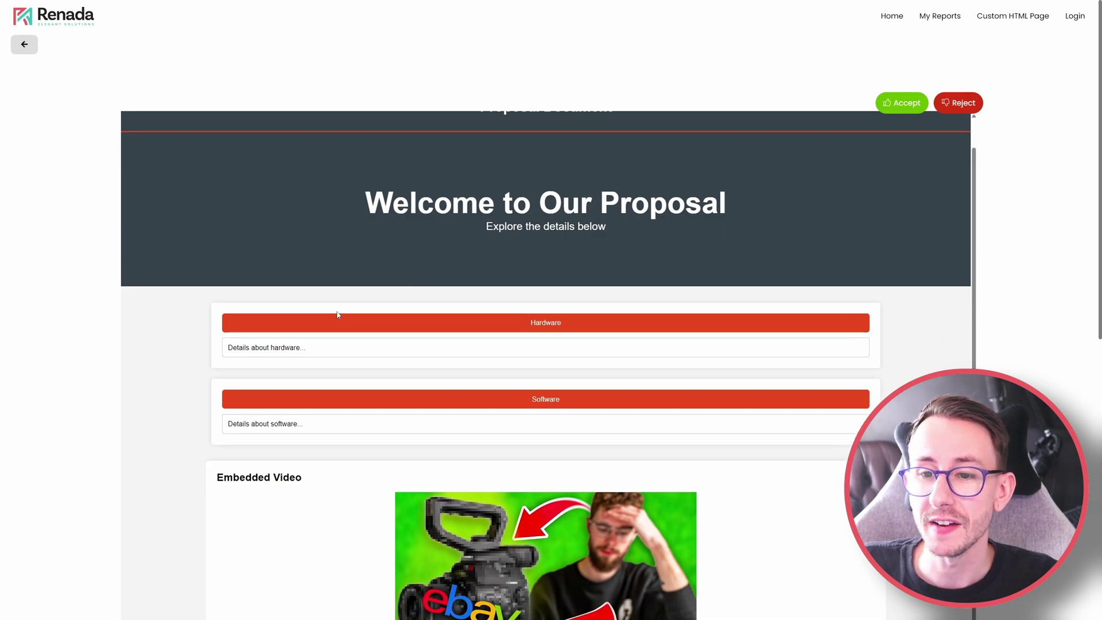
pyautogui.scroll(4, 672, 440)
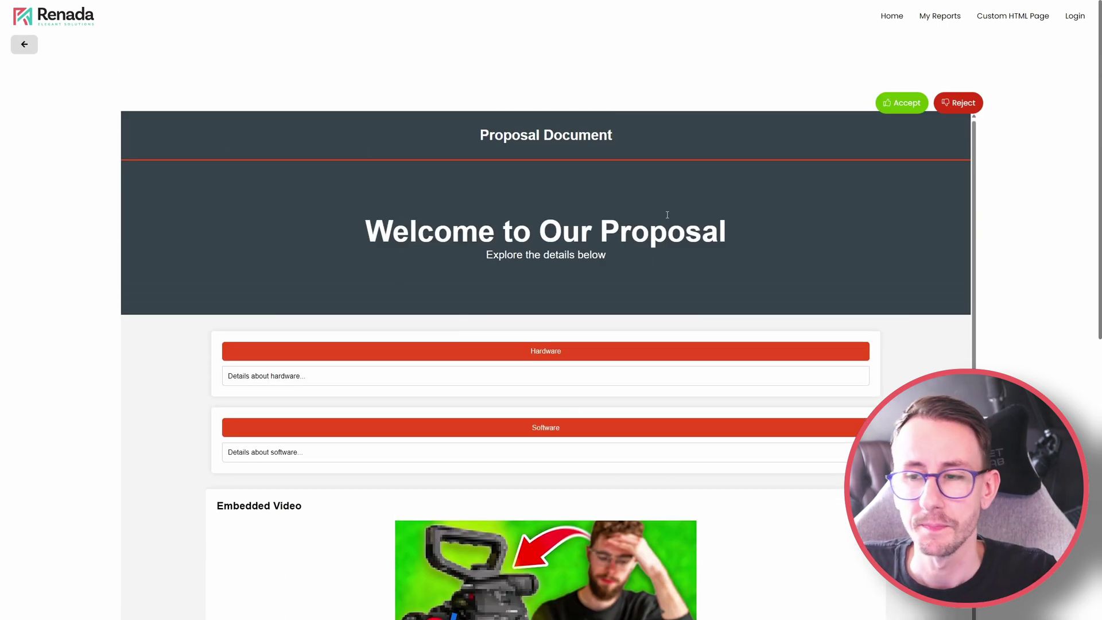
# - Accept the proposal, untick the optional StarTech dock, and draw a signature
pyautogui.click(901, 107)
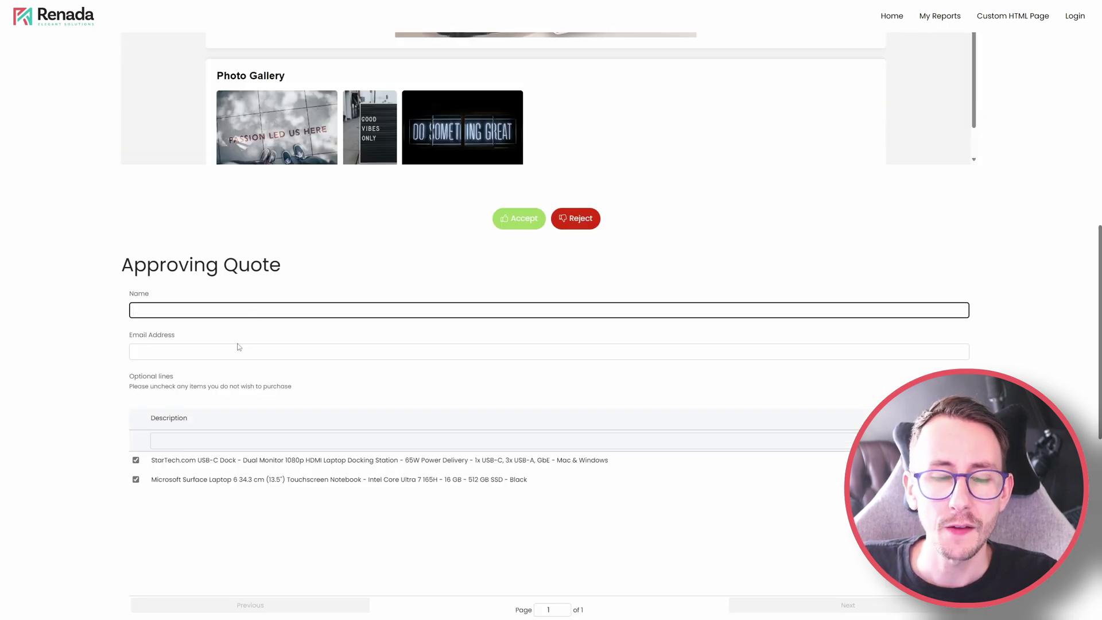
pyautogui.click(202, 349)
pyautogui.click(89, 356)
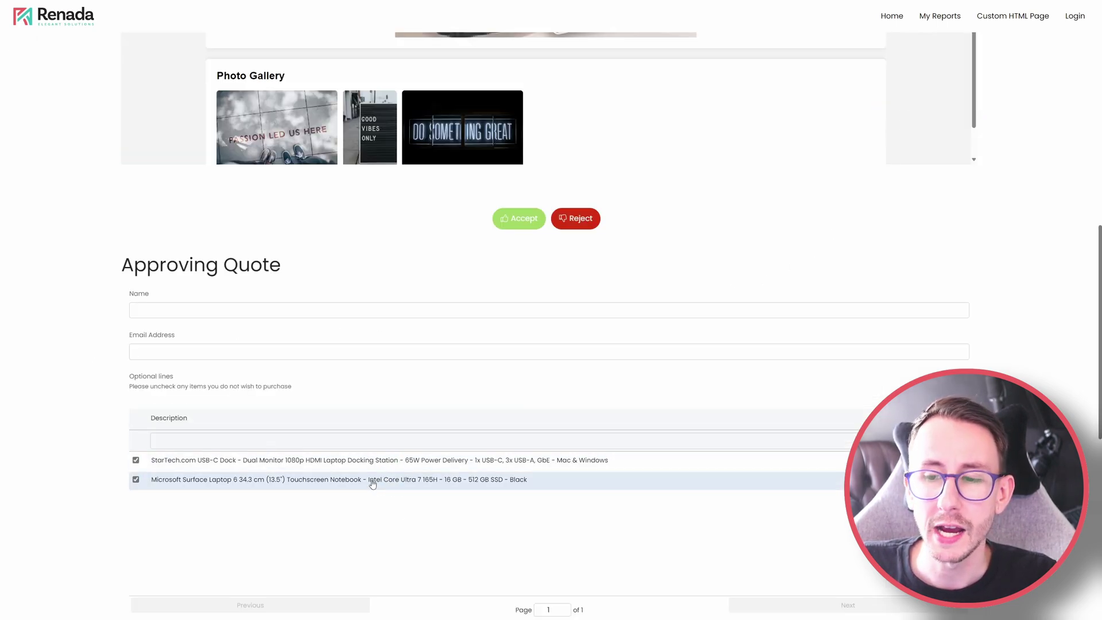
pyautogui.click(136, 460)
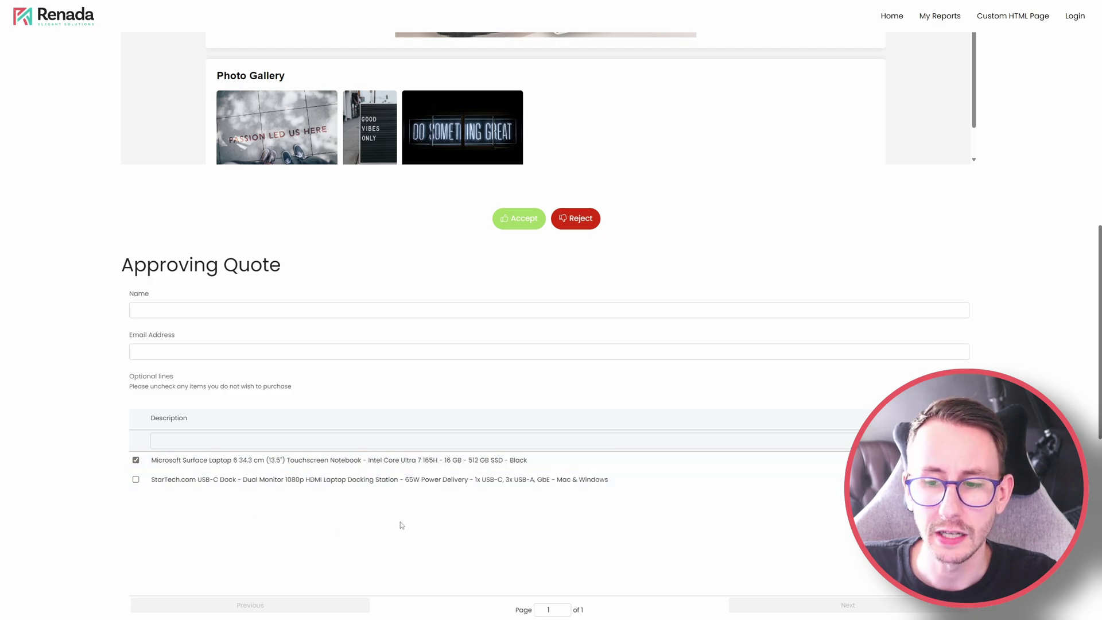
pyautogui.scroll(-3, 400, 518)
pyautogui.scroll(-3, 400, 518)
pyautogui.moveTo(283, 428)
pyautogui.mouseDown()
pyautogui.moveTo(348, 441)
pyautogui.moveTo(582, 441)
pyautogui.moveTo(765, 470)
pyautogui.mouseUp()
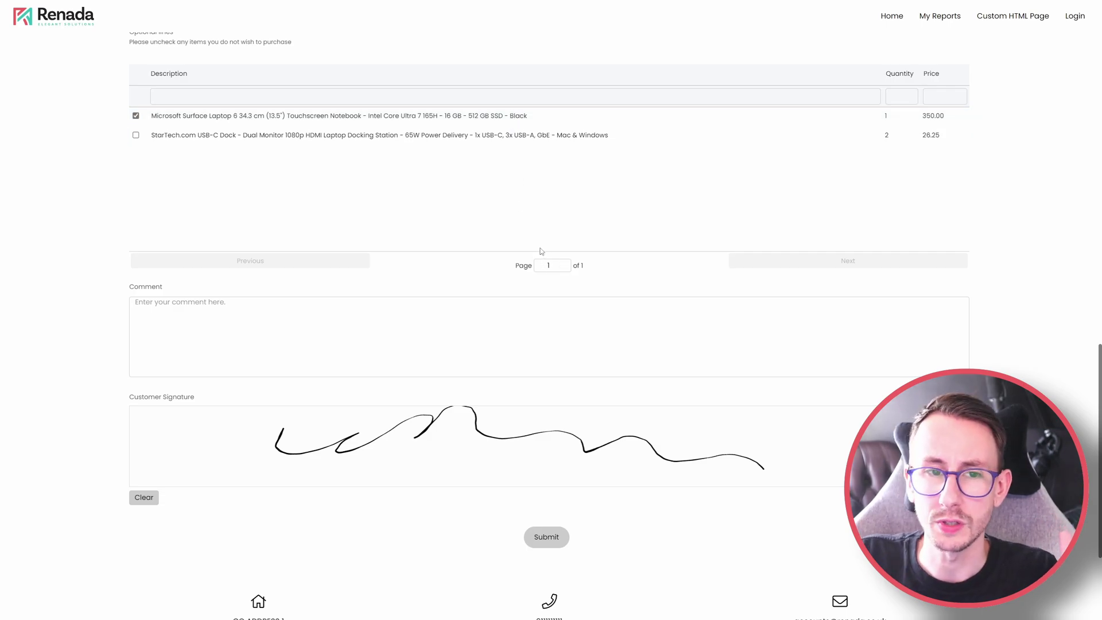
pyautogui.scroll(15, 537, 250)
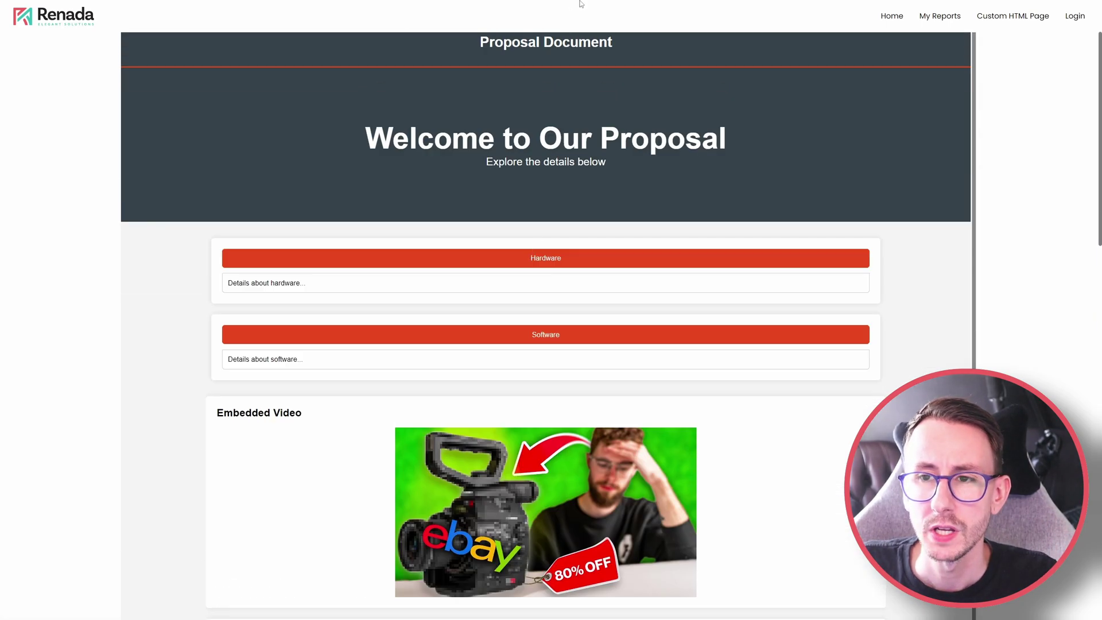
# - Return to the Quotation 29-1 tab and show the Open Sales Orders list
pyautogui.moveTo(580, 4)
pyautogui.click(195, 6)
pyautogui.click(292, 428)
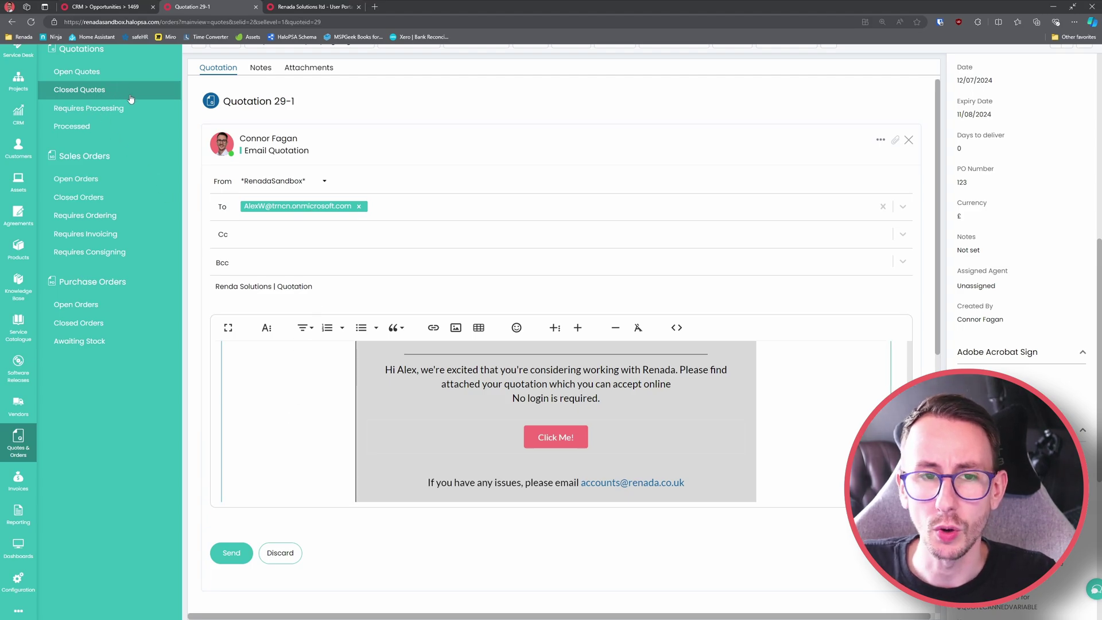
pyautogui.click(96, 179)
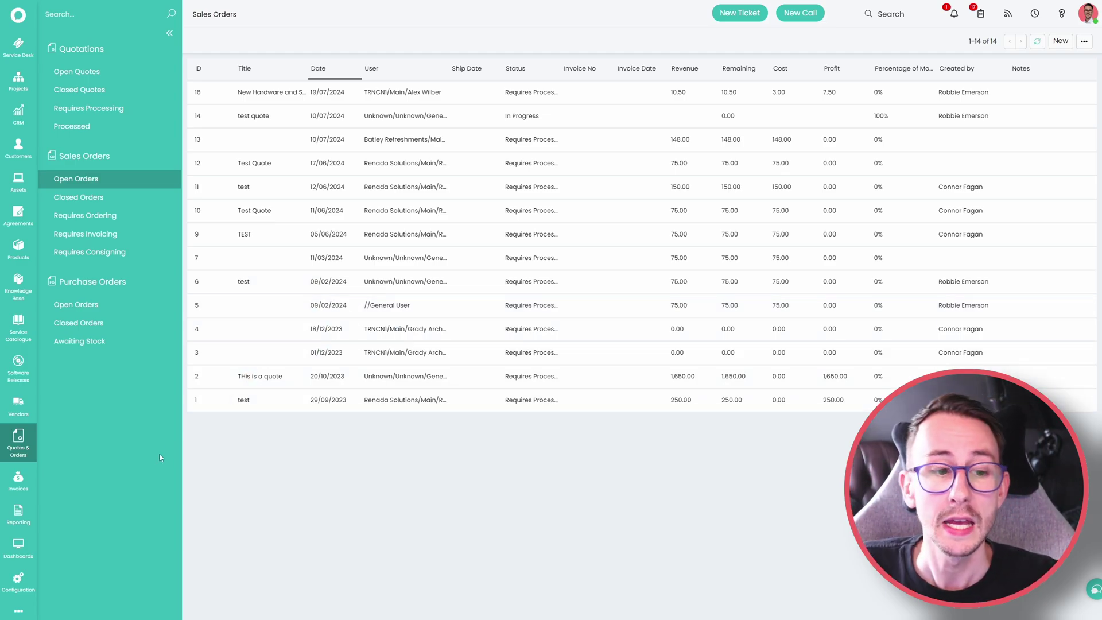
# - Open Configuration > Quotations and scroll to the 'Automatically create Sales Order' approval setting
pyautogui.click(26, 576)
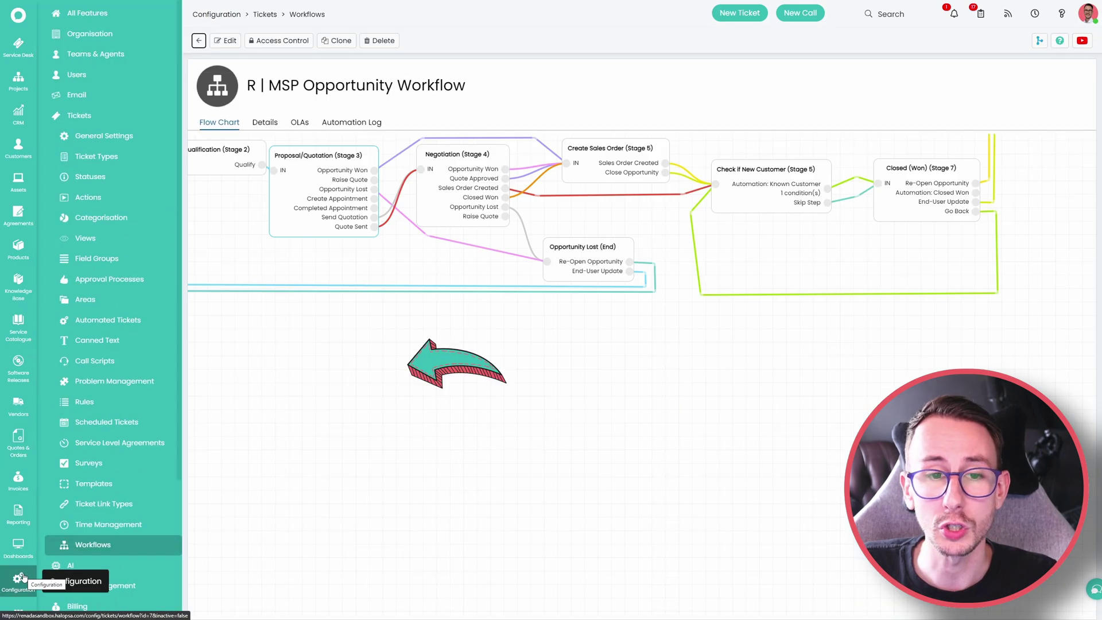
pyautogui.click(79, 115)
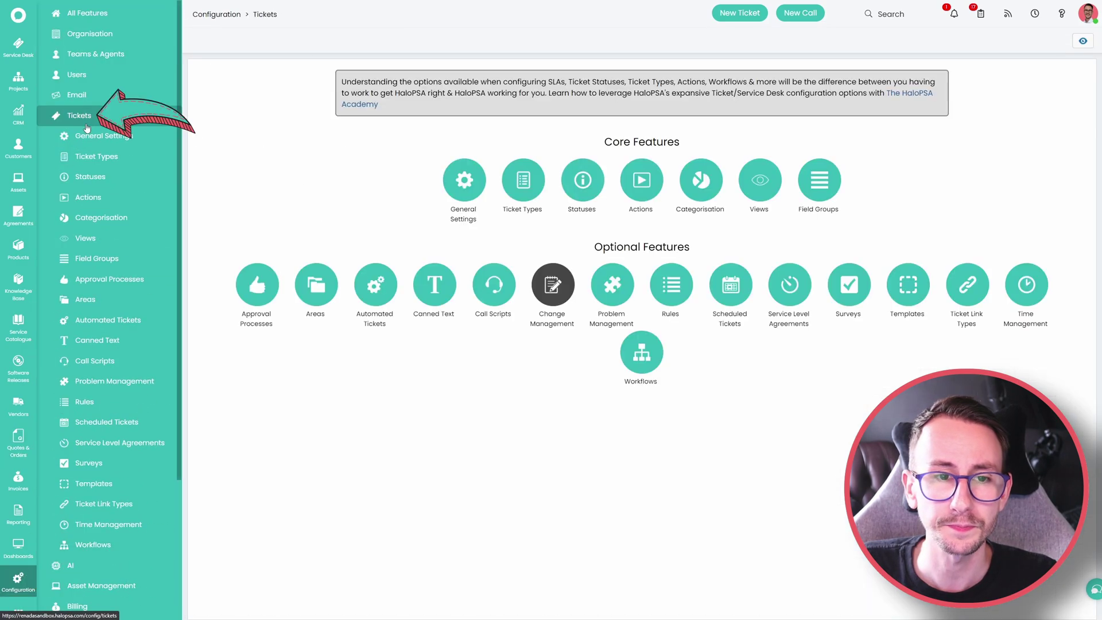
pyautogui.click(107, 430)
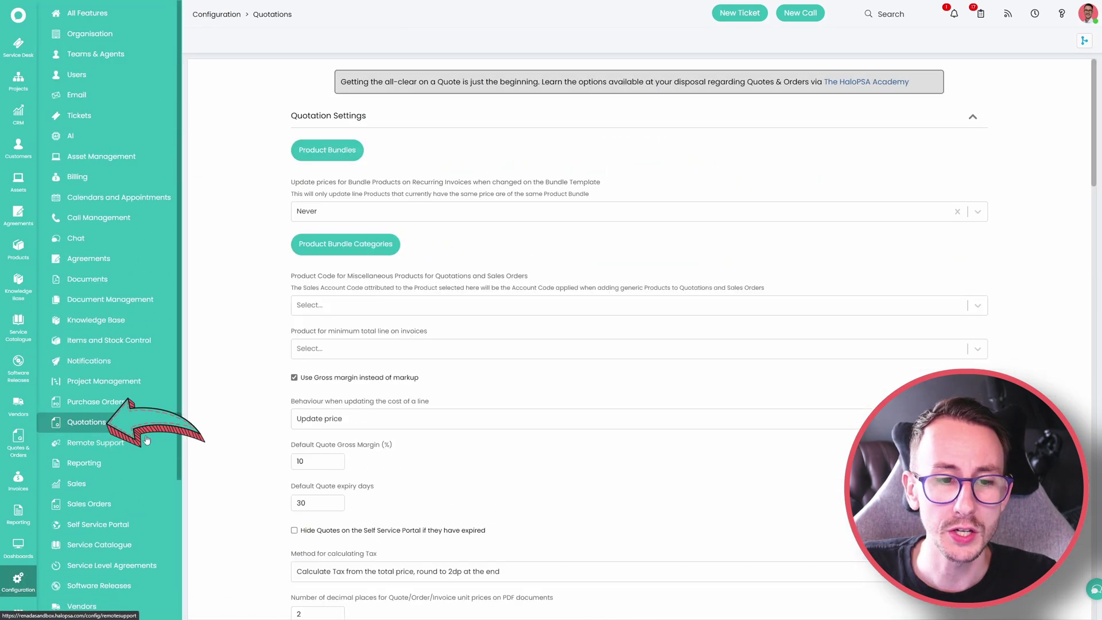
pyautogui.scroll(-12, 230, 479)
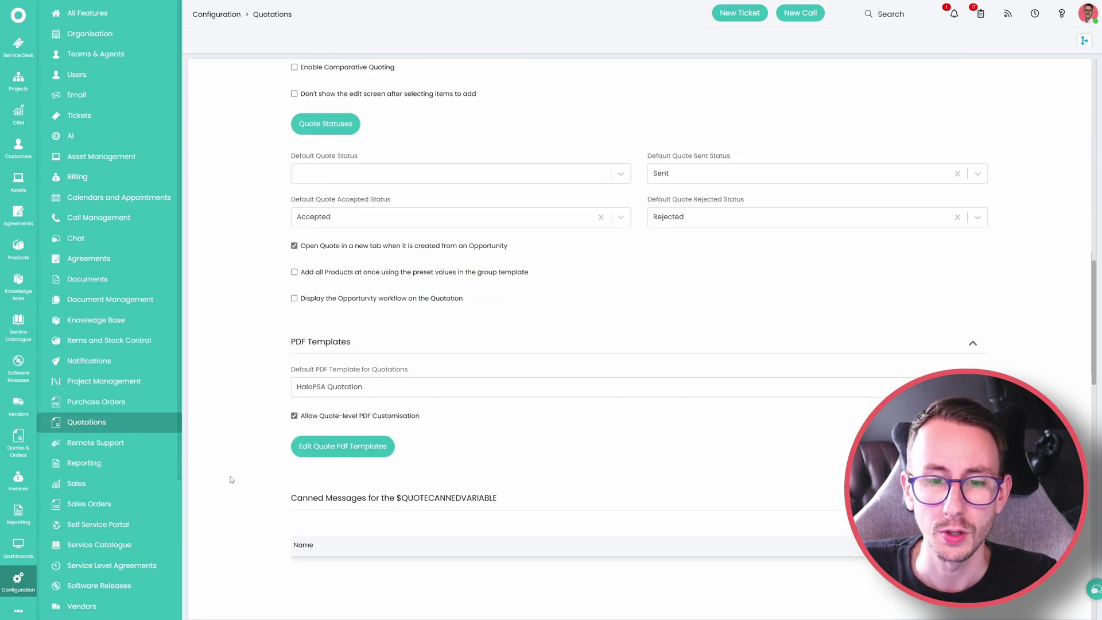
pyautogui.scroll(5, 230, 479)
pyautogui.scroll(-15, 231, 479)
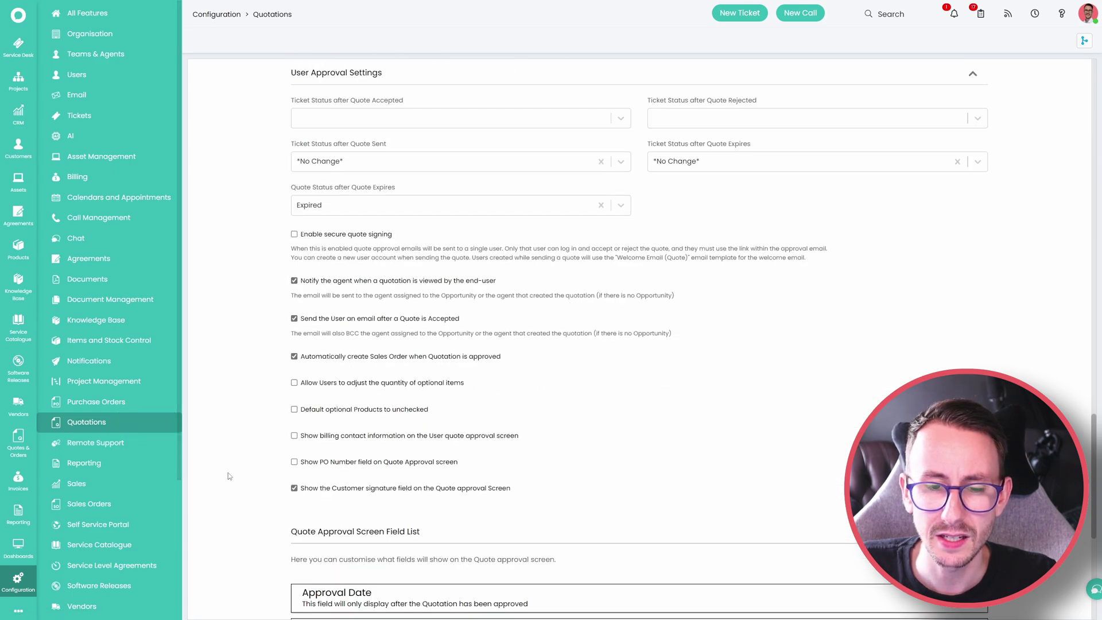
pyautogui.scroll(-4, 229, 476)
pyautogui.moveTo(501, 166); pyautogui.dragTo(301, 166)
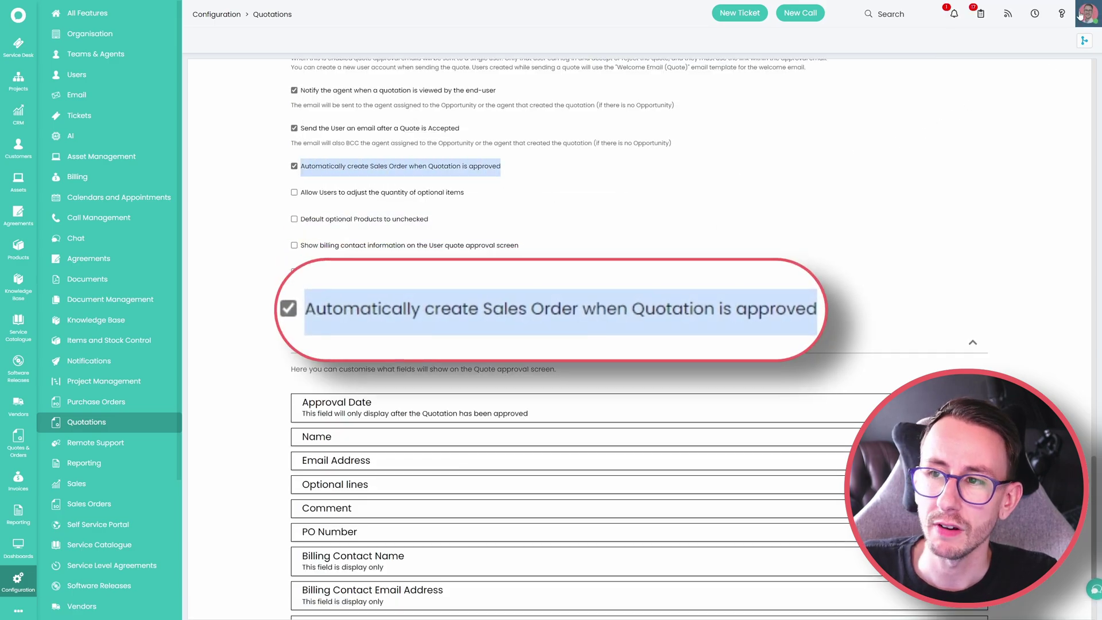
pyautogui.click(745, 182)
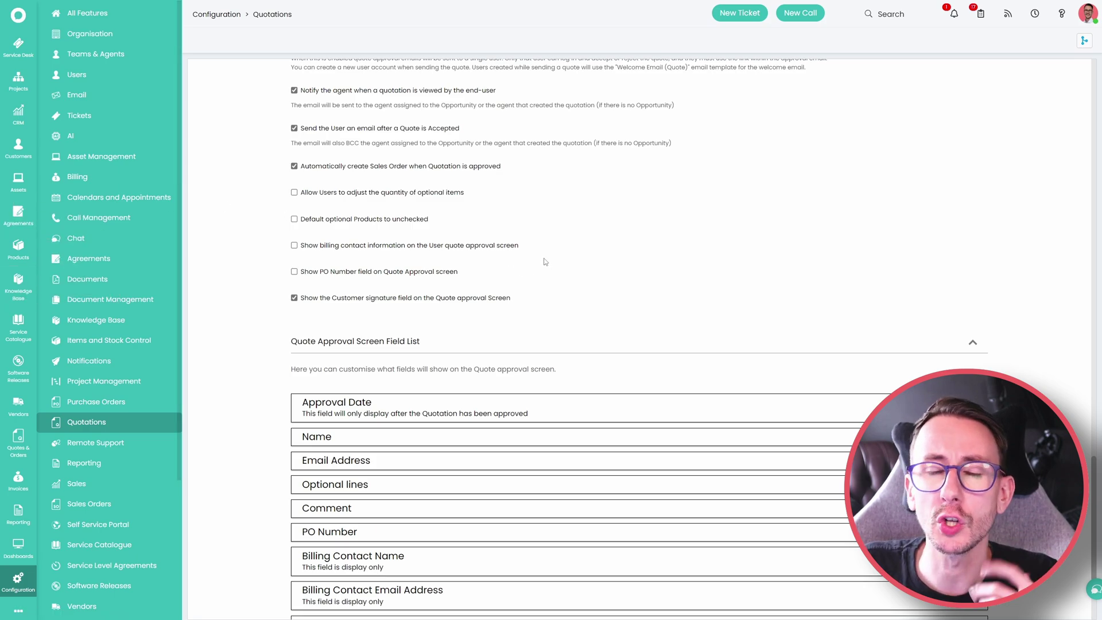
pyautogui.click(22, 451)
pyautogui.click(357, 96)
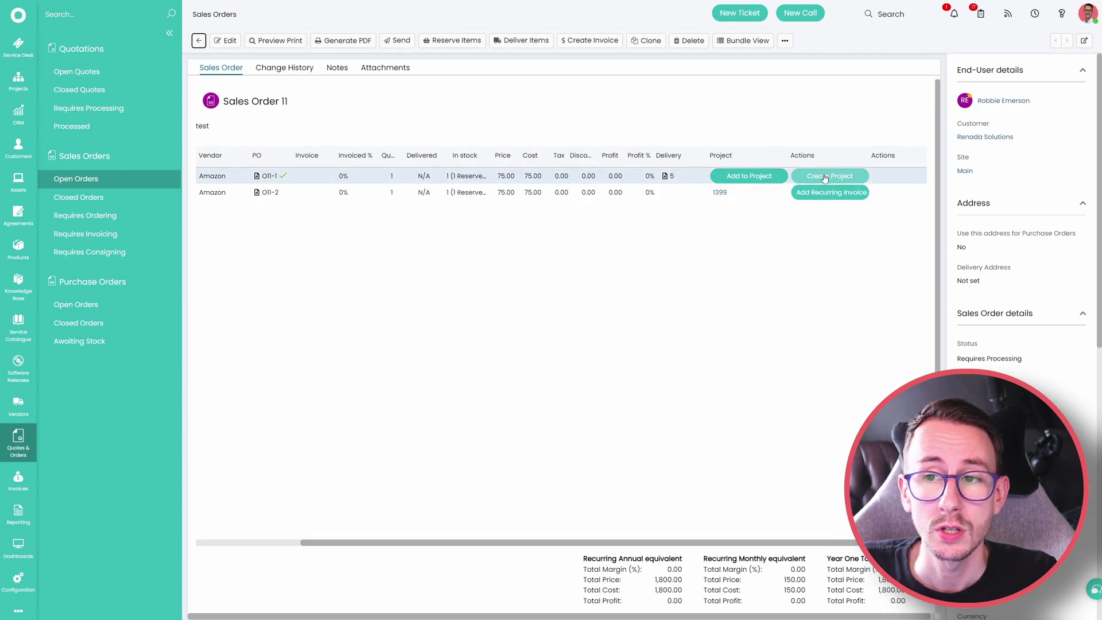
pyautogui.click(832, 196)
pyautogui.click(505, 295)
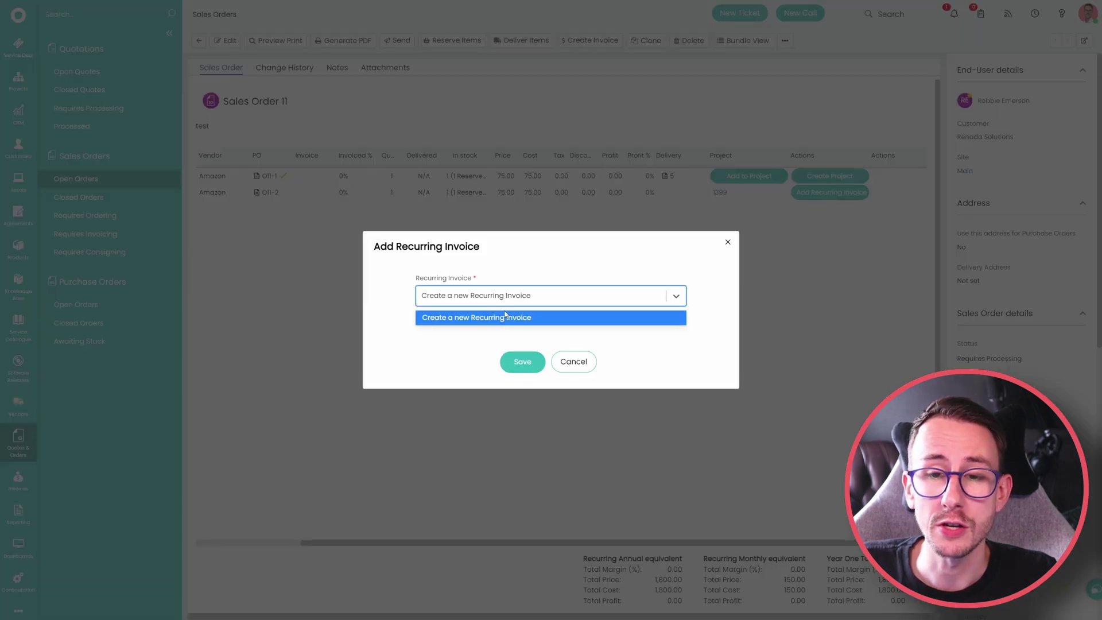
pyautogui.click(570, 364)
pyautogui.moveTo(499, 540); pyautogui.dragTo(456, 540)
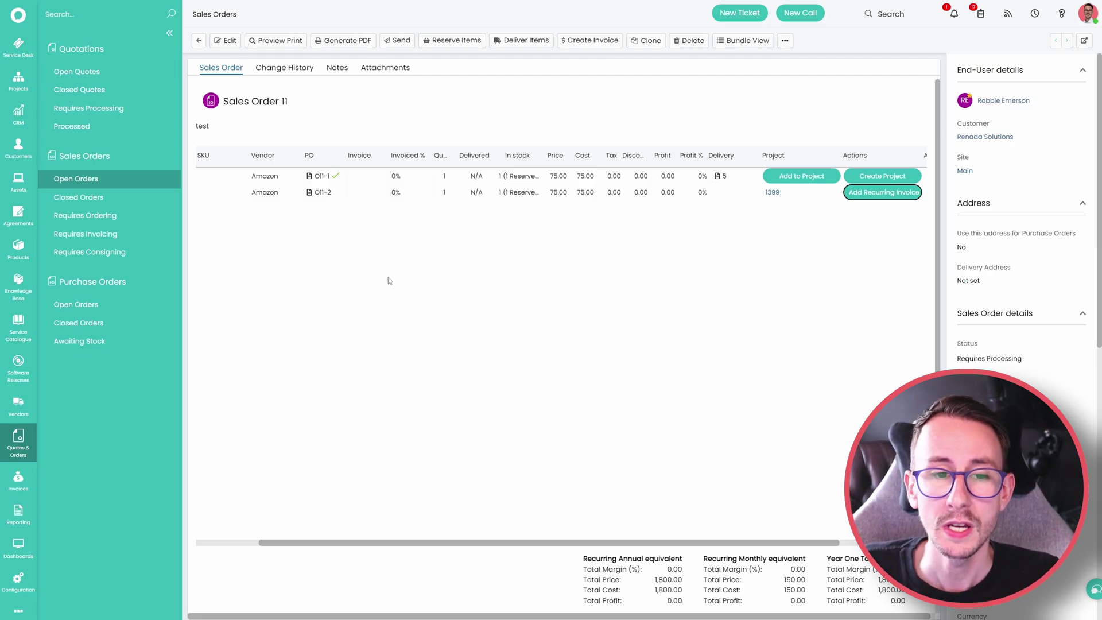
pyautogui.moveTo(339, 543); pyautogui.dragTo(287, 543)
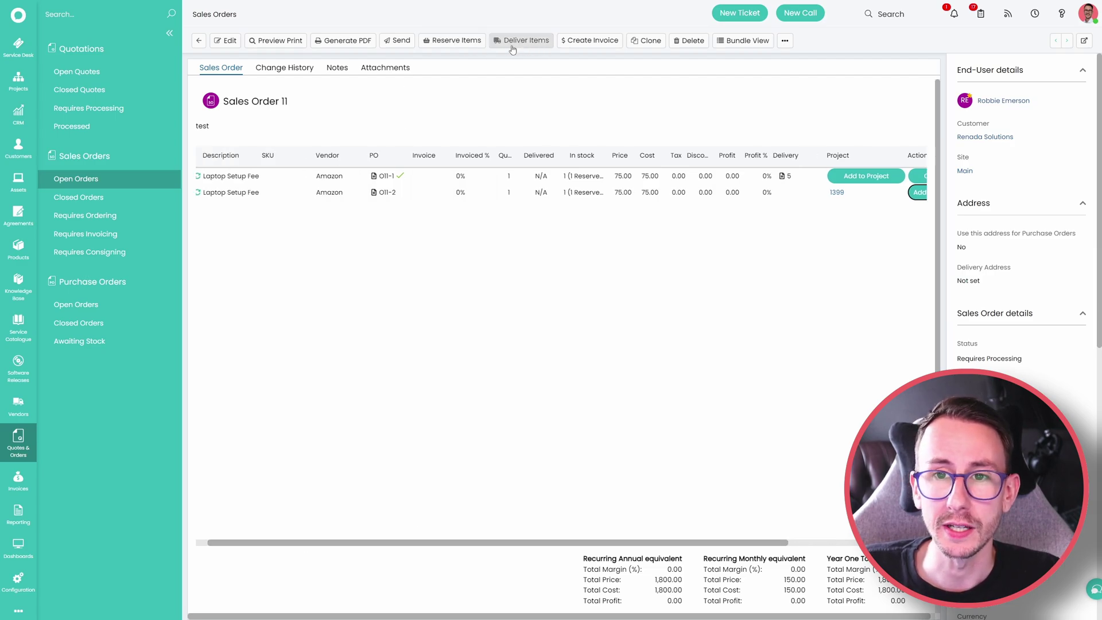
pyautogui.click(576, 41)
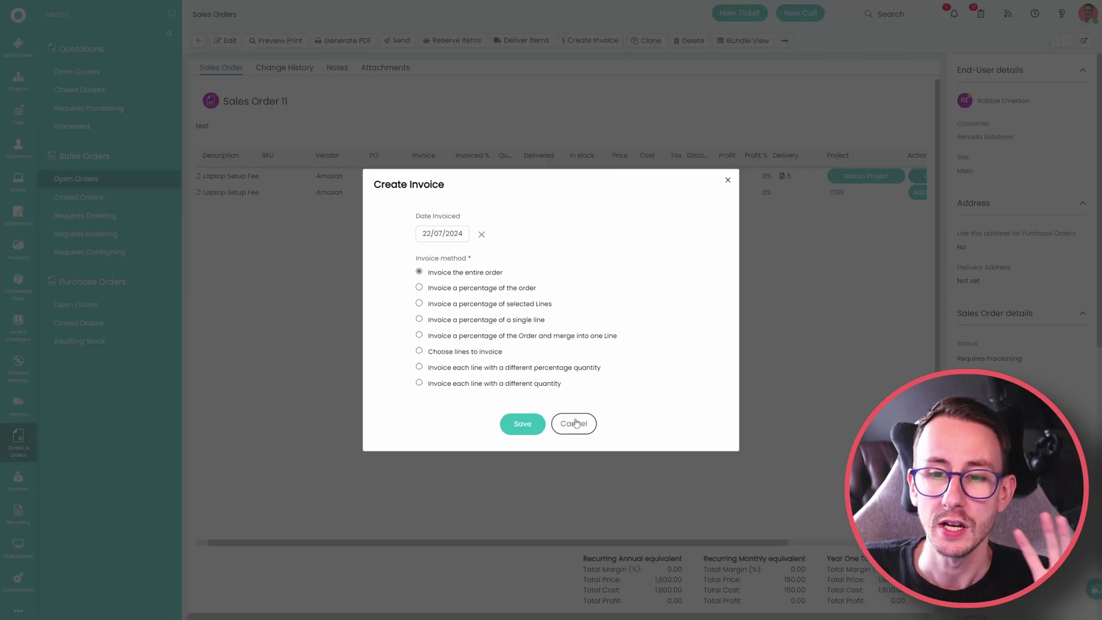
pyautogui.click(576, 423)
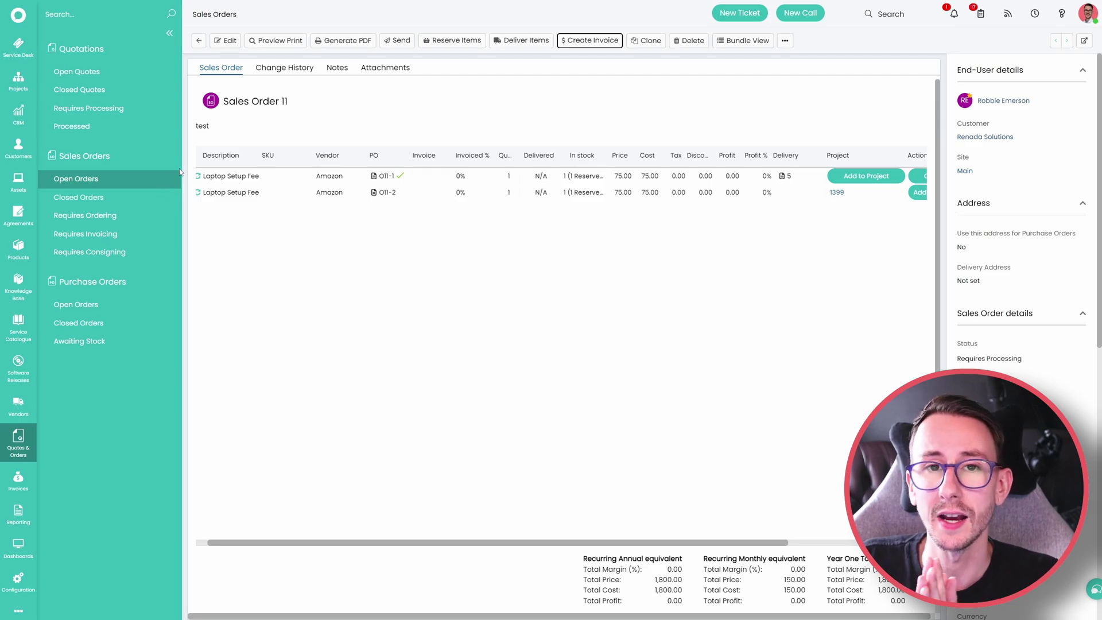
# - Open opportunity 1469 from the CRM opportunities list
pyautogui.click(21, 112)
pyautogui.click(122, 213)
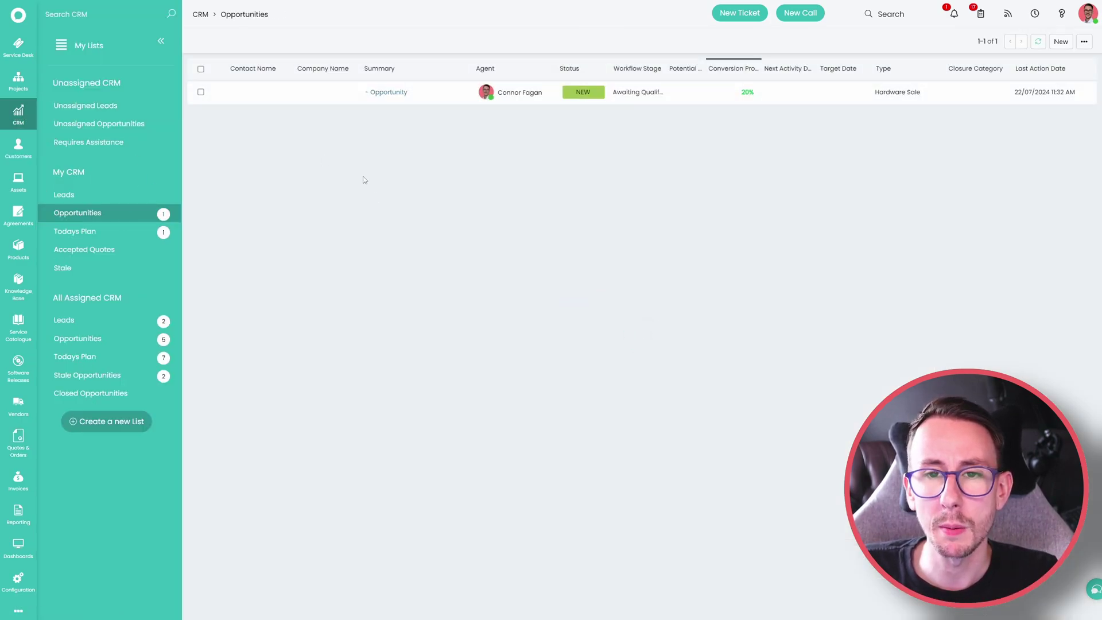
pyautogui.click(329, 95)
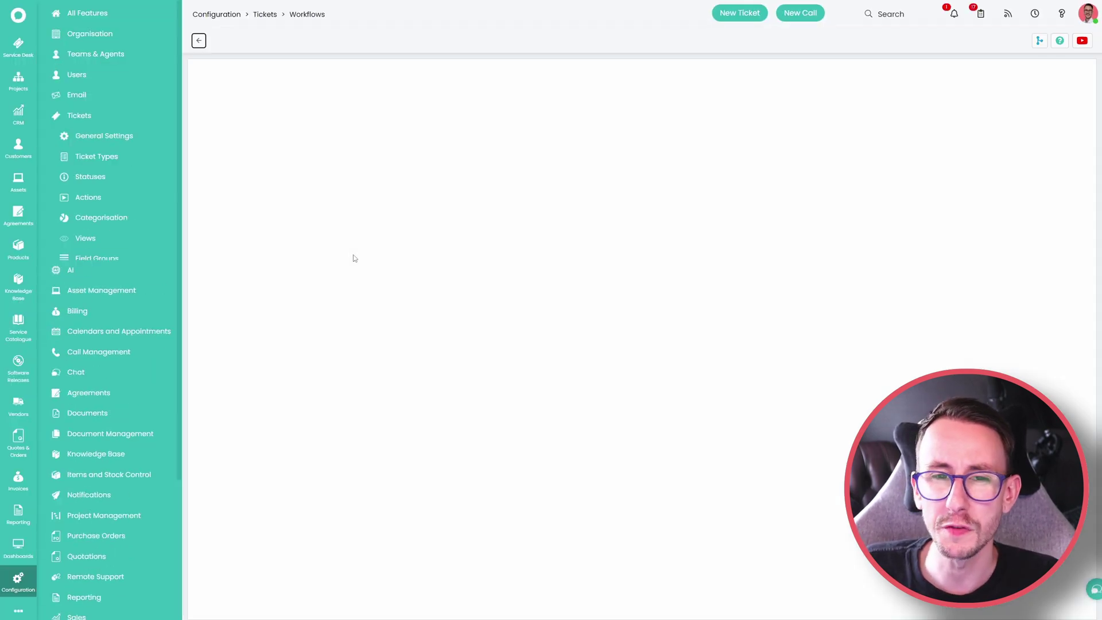
# - Edit the workflow, acknowledge the in-use warning, and add Step 9
pyautogui.click(225, 40)
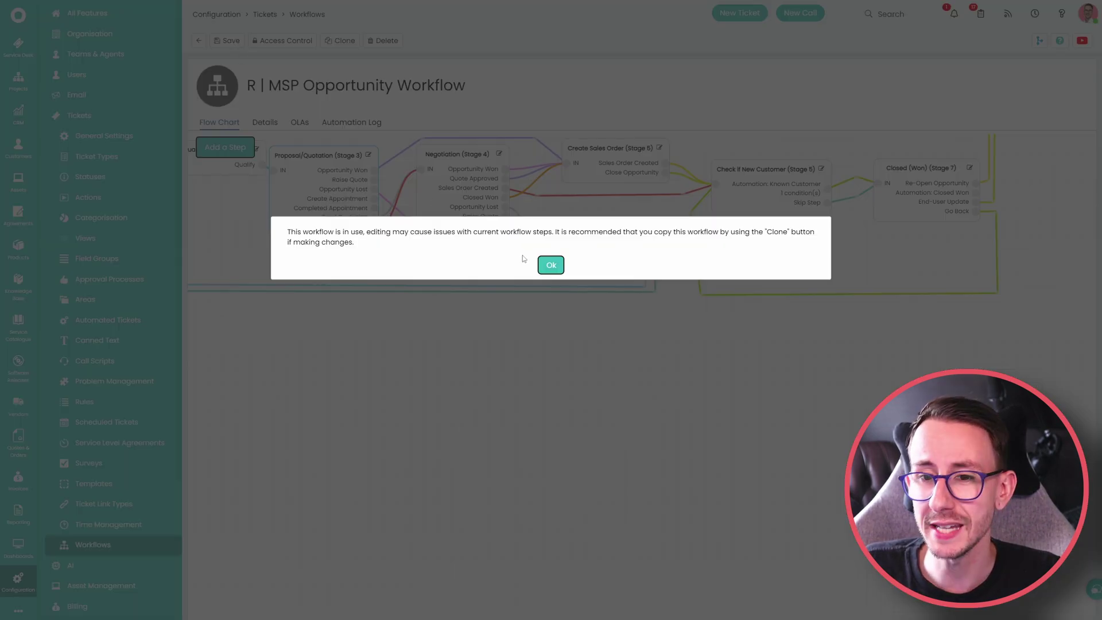
pyautogui.click(550, 264)
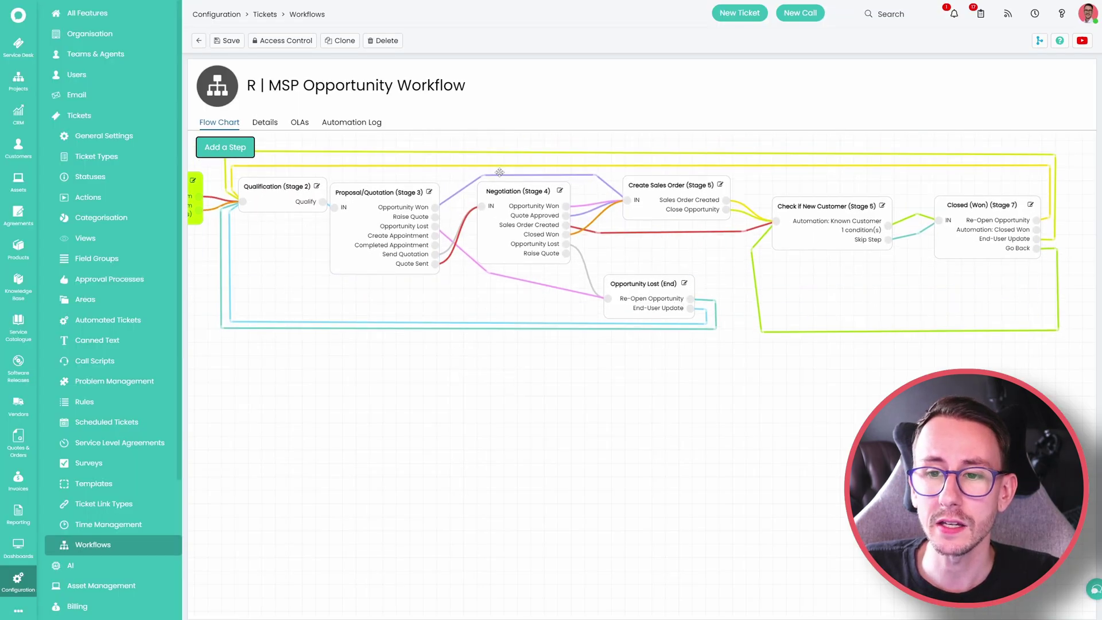
pyautogui.click(251, 148)
# - Browse Step 9's action types, cancel without adding any, and close the step settings
pyautogui.click(747, 338)
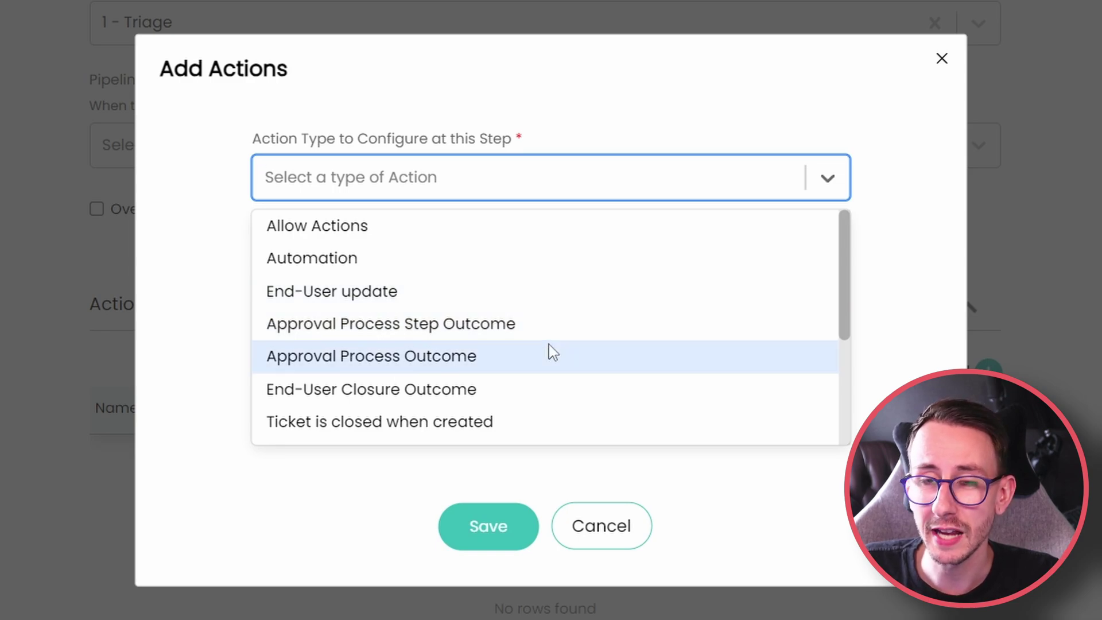
pyautogui.scroll(-3, 576, 360)
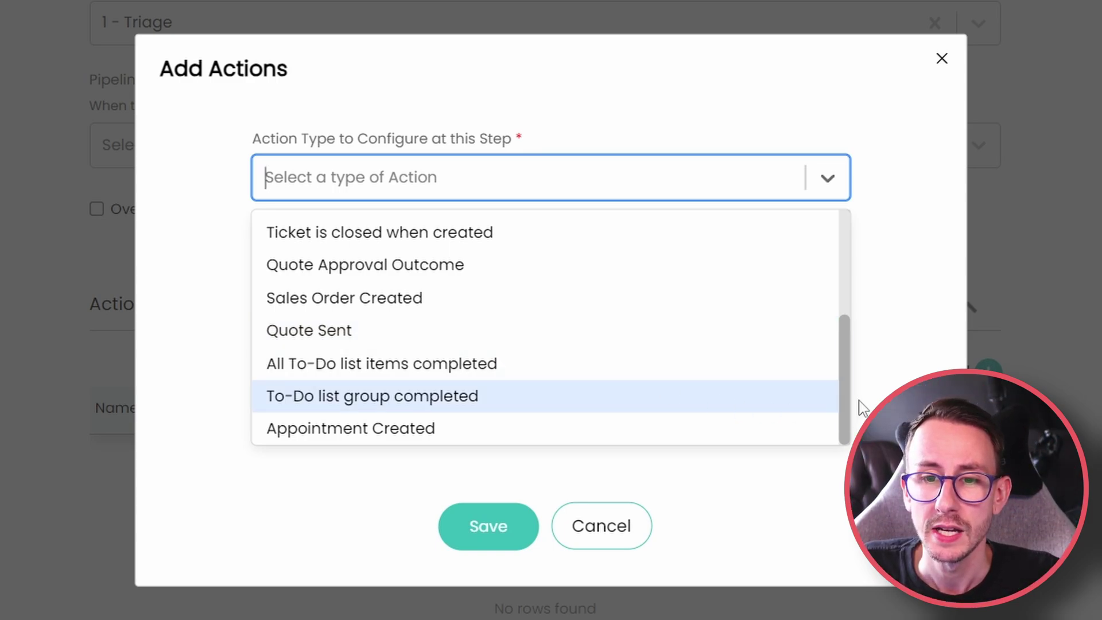
pyautogui.scroll(1, 846, 411)
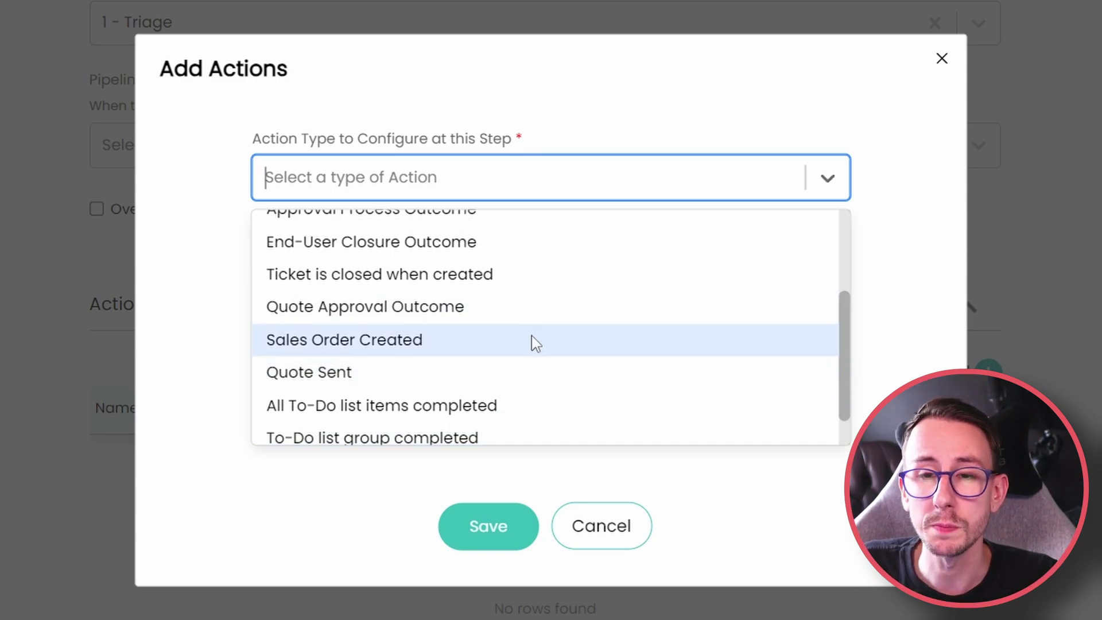
pyautogui.scroll(3, 524, 344)
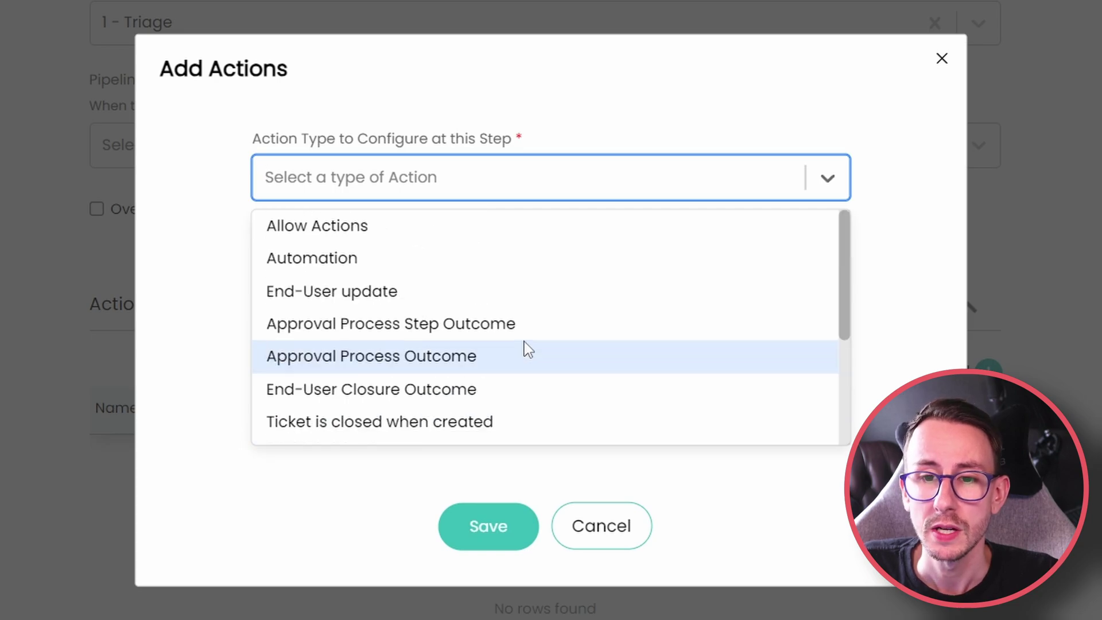
pyautogui.scroll(-3, 655, 339)
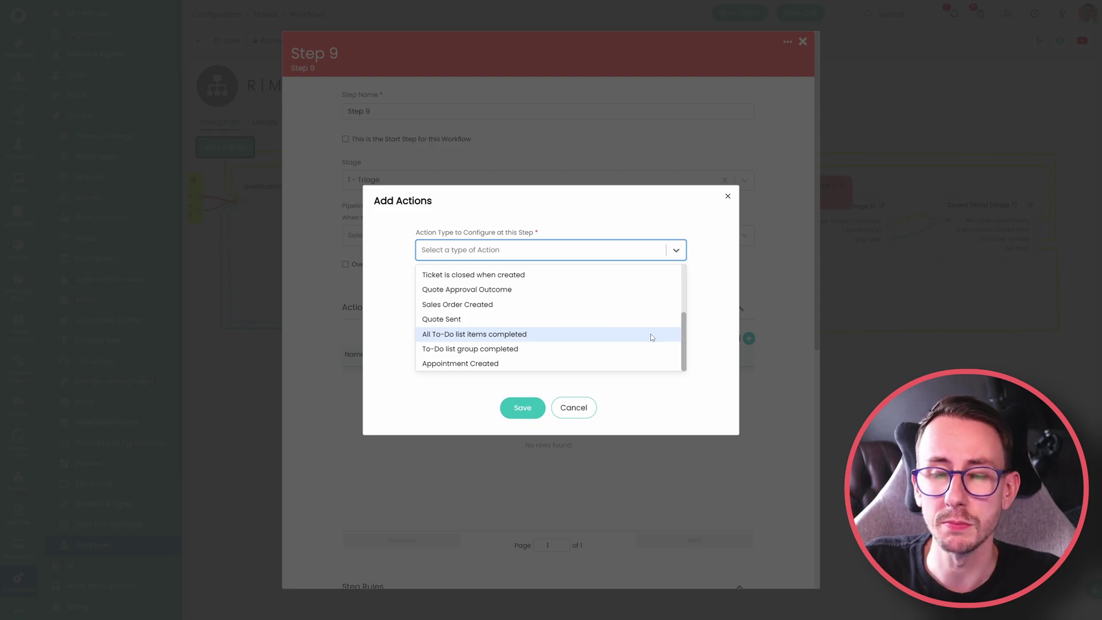
pyautogui.click(574, 405)
pyautogui.click(574, 349)
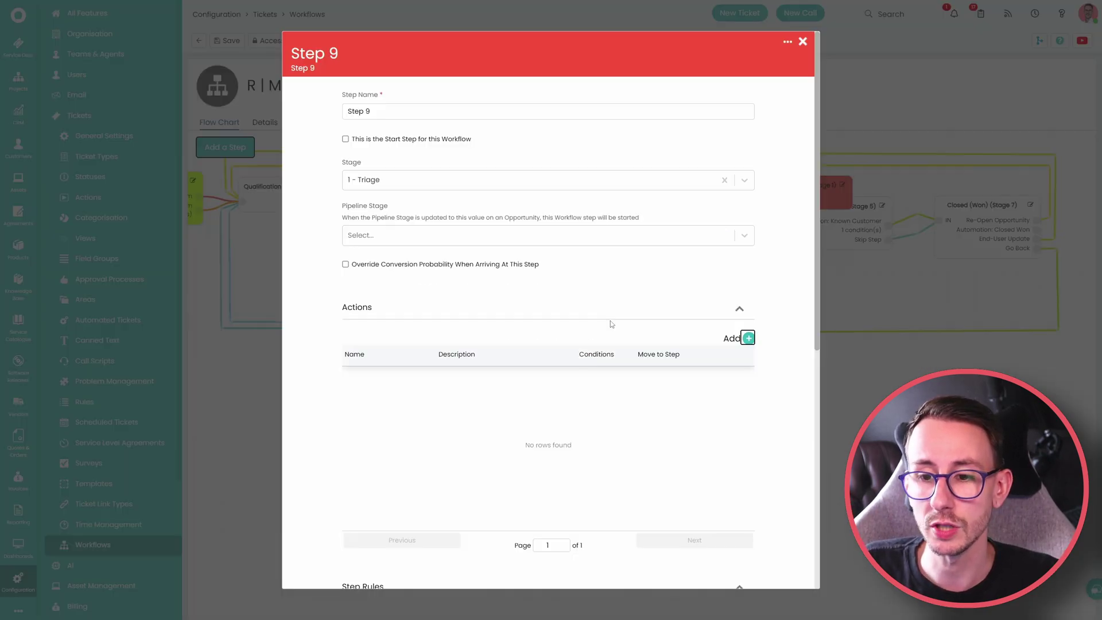
pyautogui.click(802, 42)
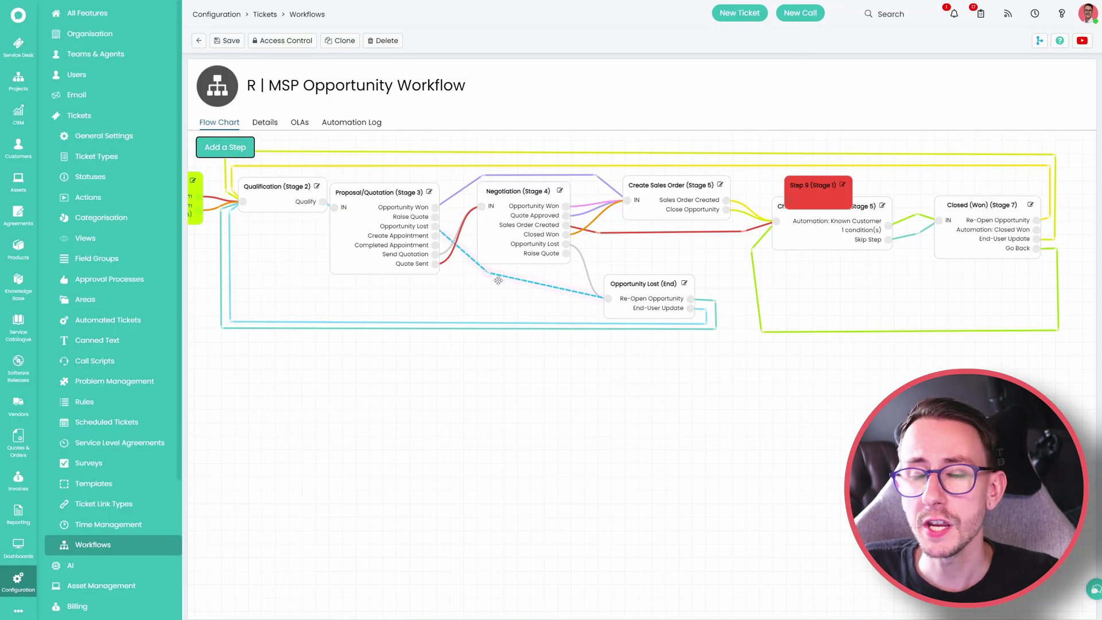
# - Pan the chart to the Triage Opportunity stage, then open the CRM opportunities dashboard
pyautogui.moveTo(499, 280); pyautogui.dragTo(565, 322)
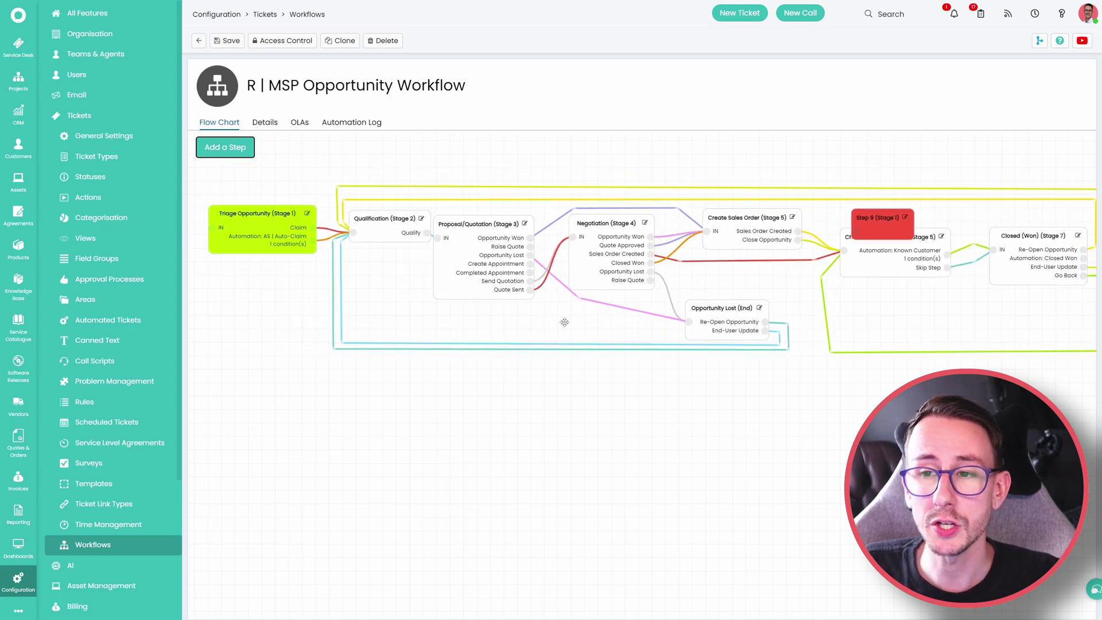
pyautogui.scroll(-2, 565, 322)
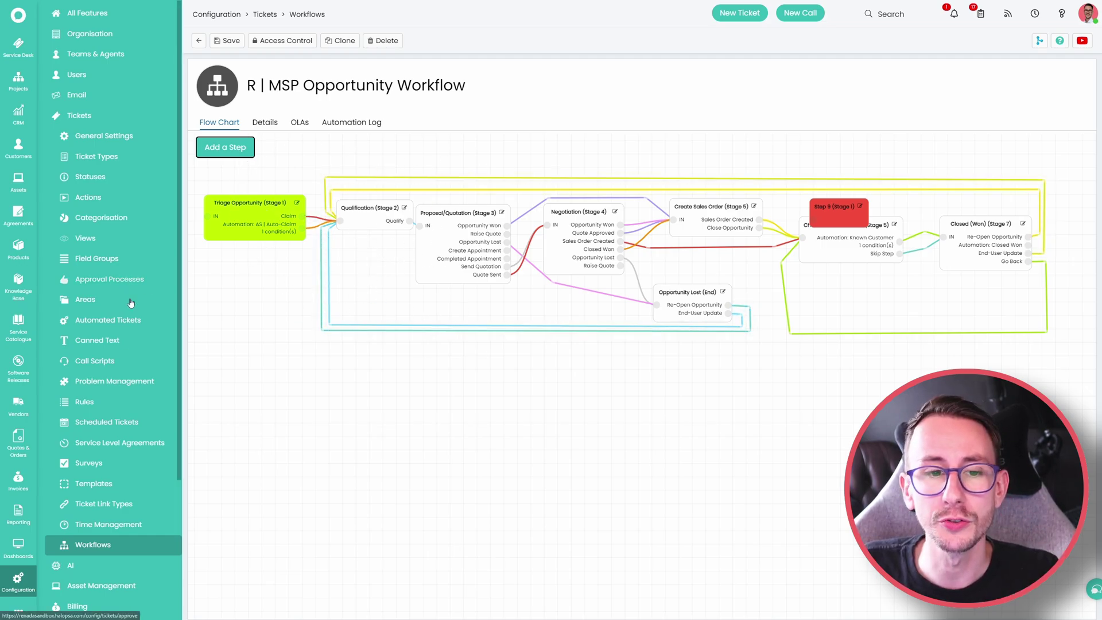
pyautogui.click(19, 549)
pyautogui.click(283, 293)
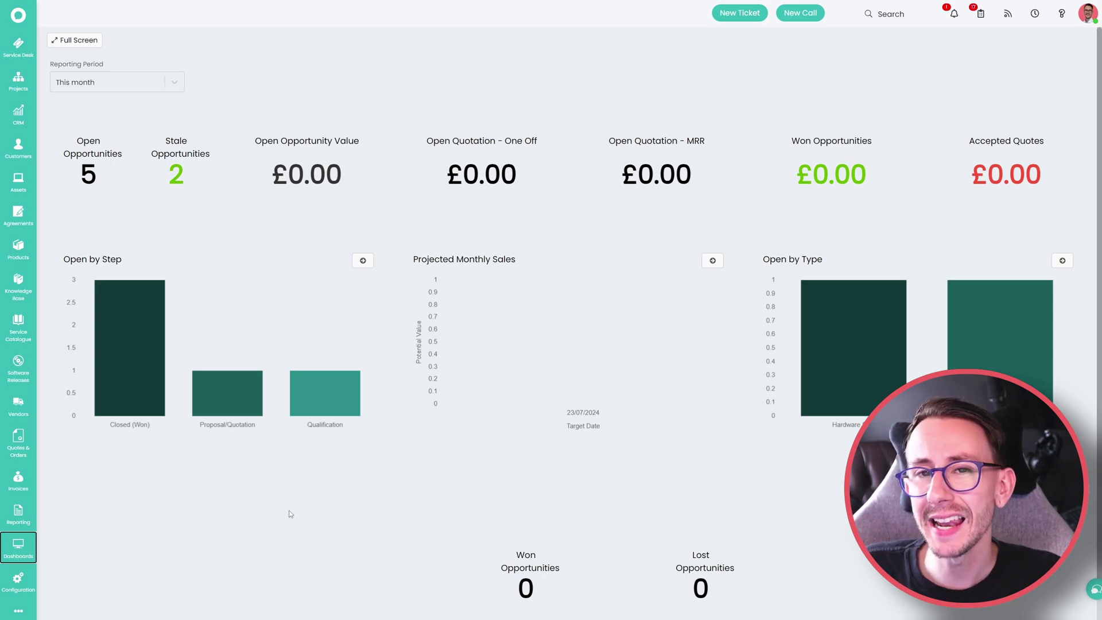
# - Reopen opportunity 1469 from My CRM > Opportunities and view its Type dropdown choices
pyautogui.click(18, 115)
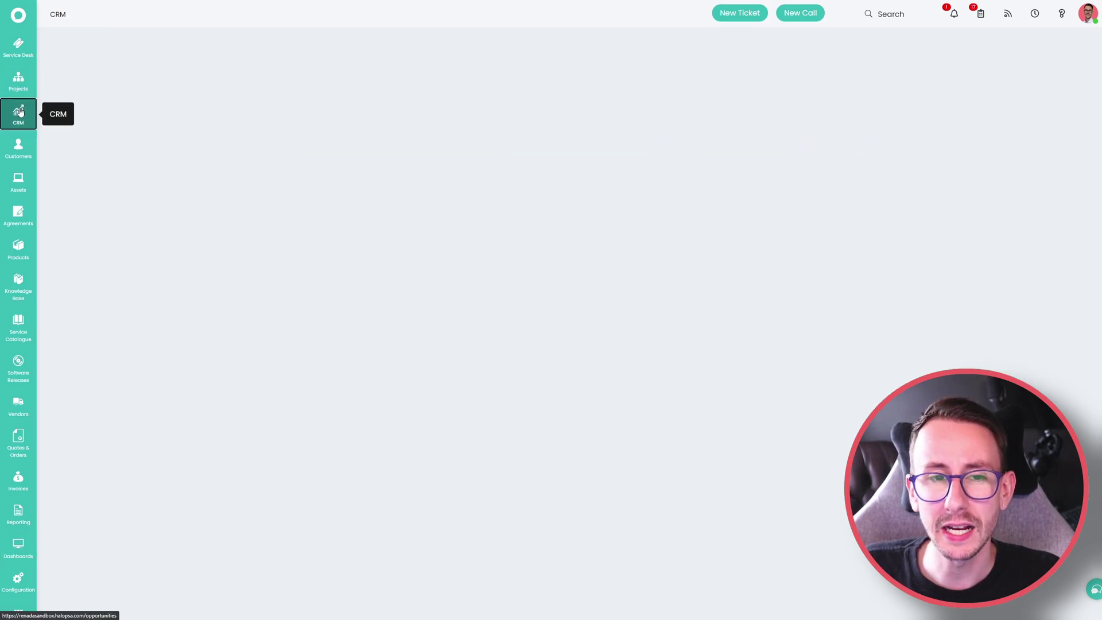
pyautogui.doubleClick(132, 212)
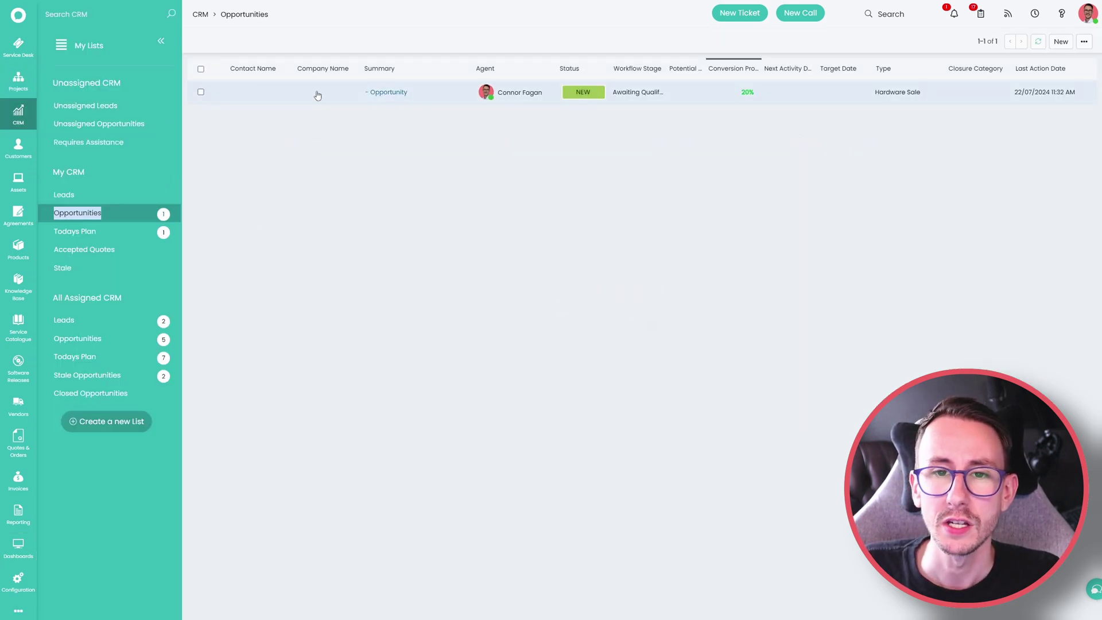
pyautogui.click(315, 96)
pyautogui.click(854, 198)
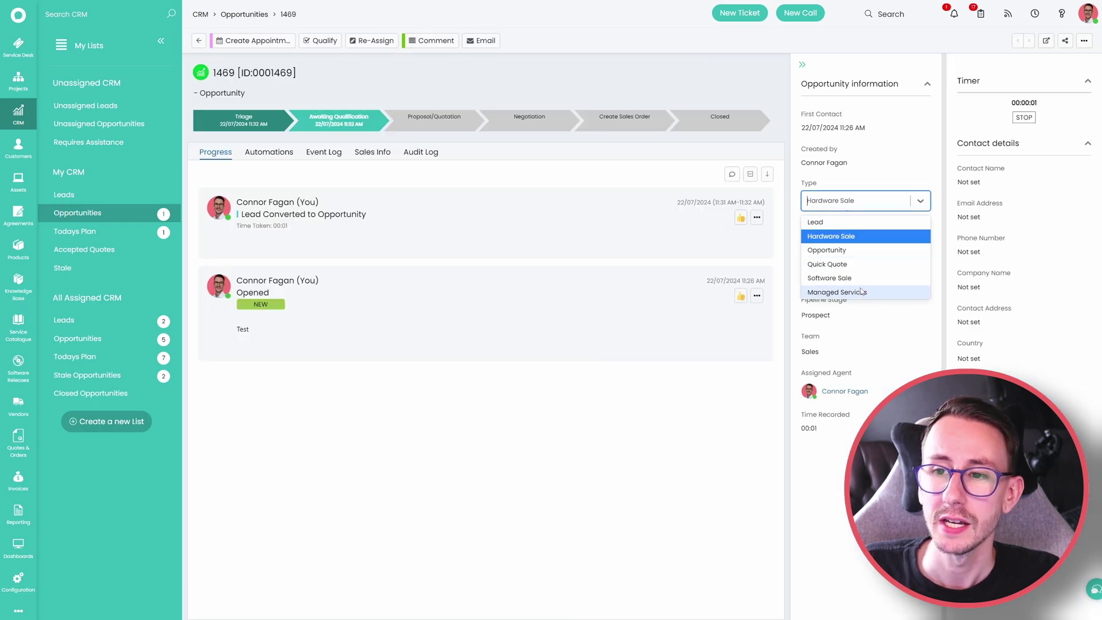